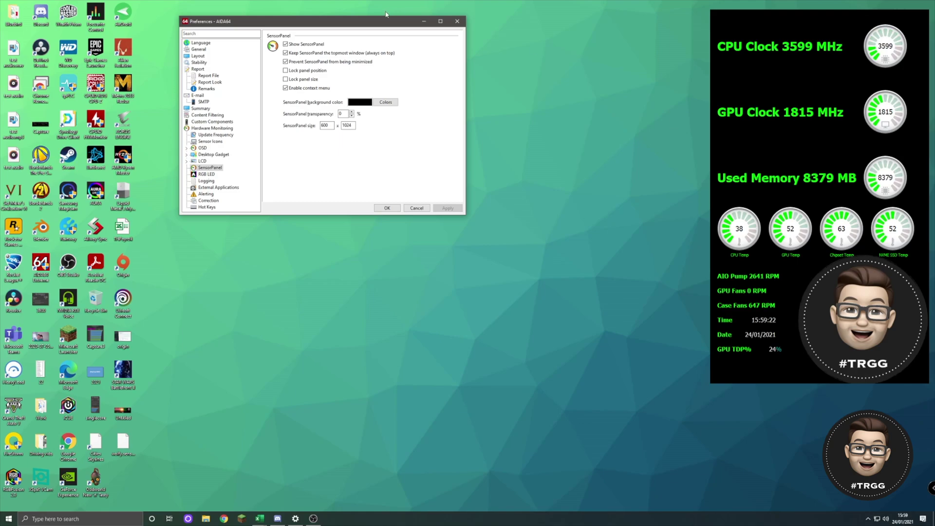
Step: Move the SensorPanel preferences window aside, then dismiss it without changes
drag(371, 22, 348, 29)
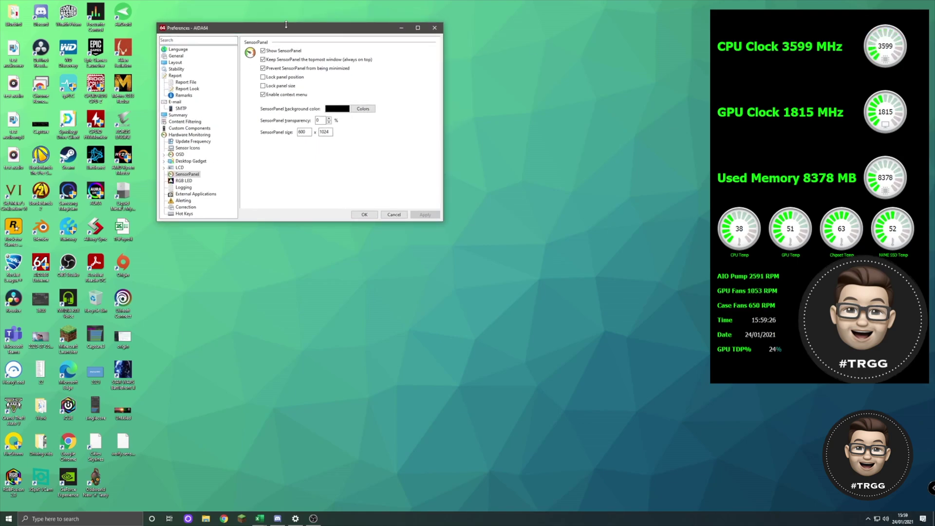
click(867, 519)
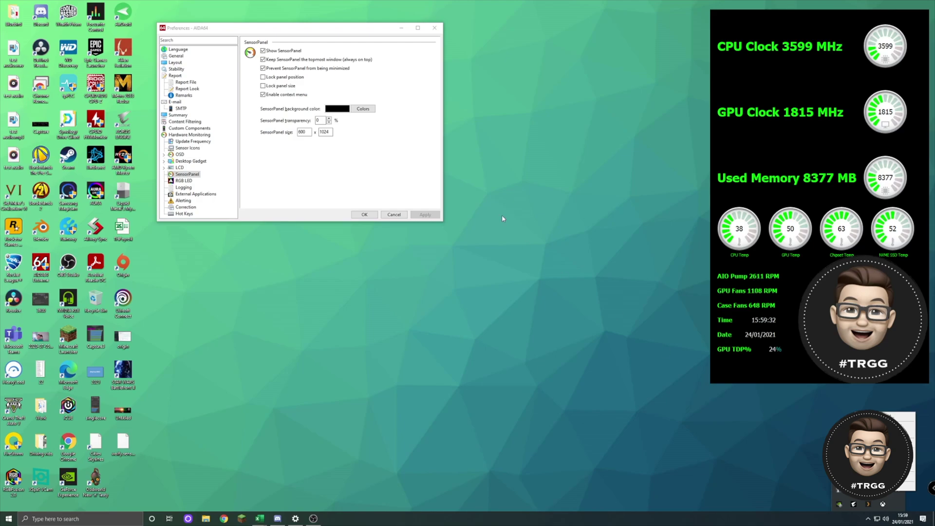
click(417, 126)
click(394, 214)
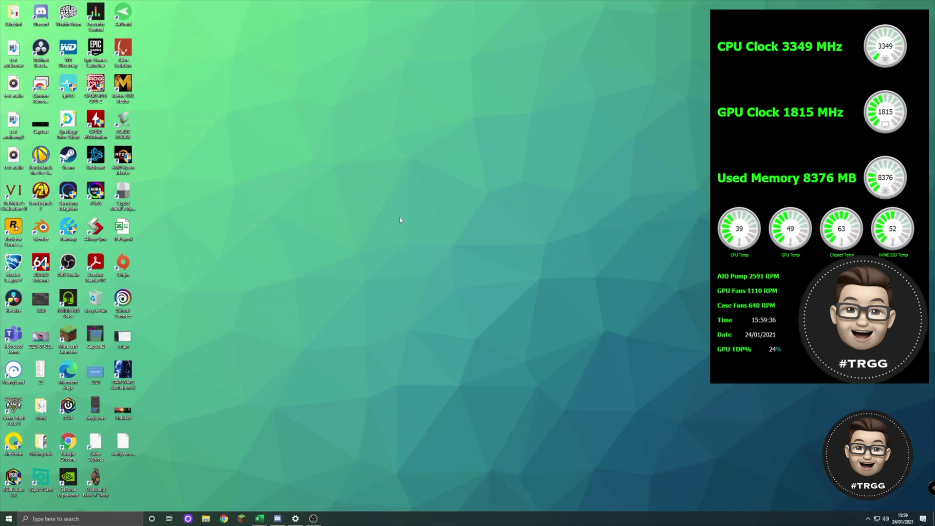
Step: Open the AIDA64 Extreme main window from the tray icon and place the preferences over it
click(868, 519)
right_click(868, 504)
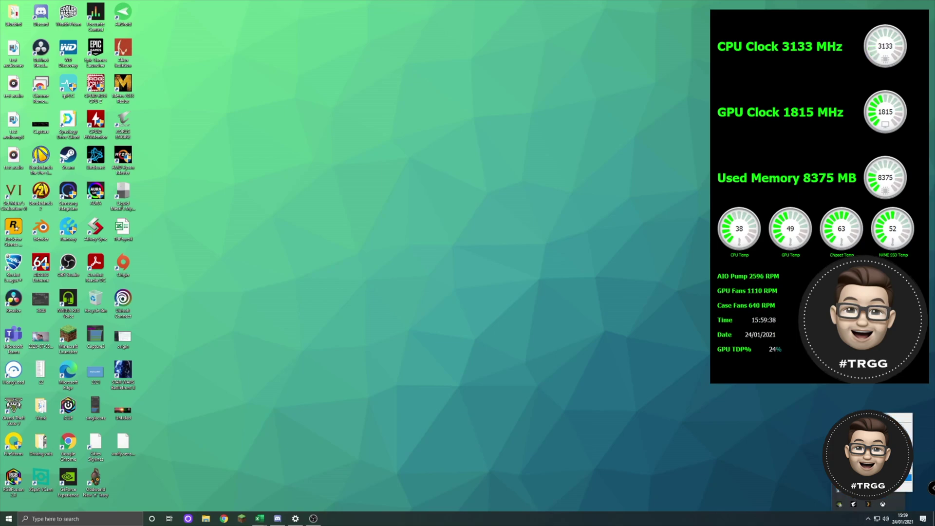
click(896, 420)
drag(486, 75, 484, 24)
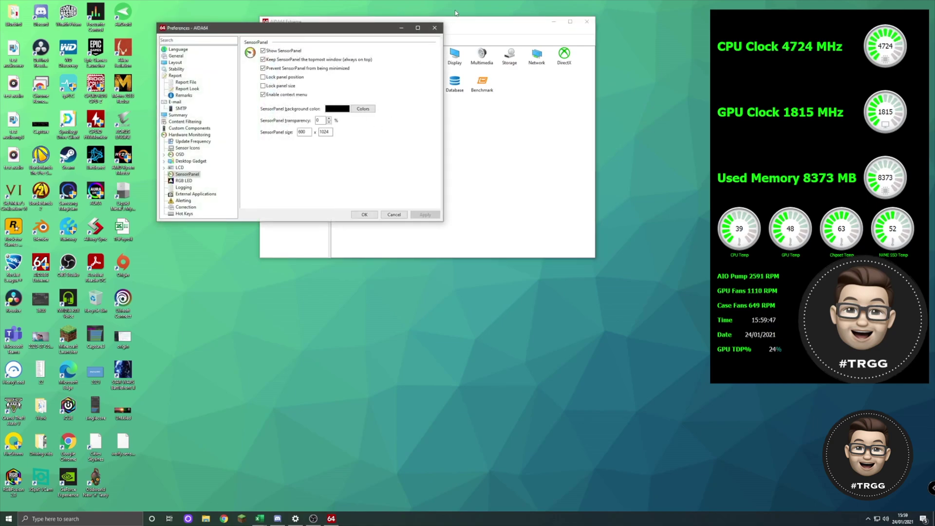
drag(356, 30, 468, 25)
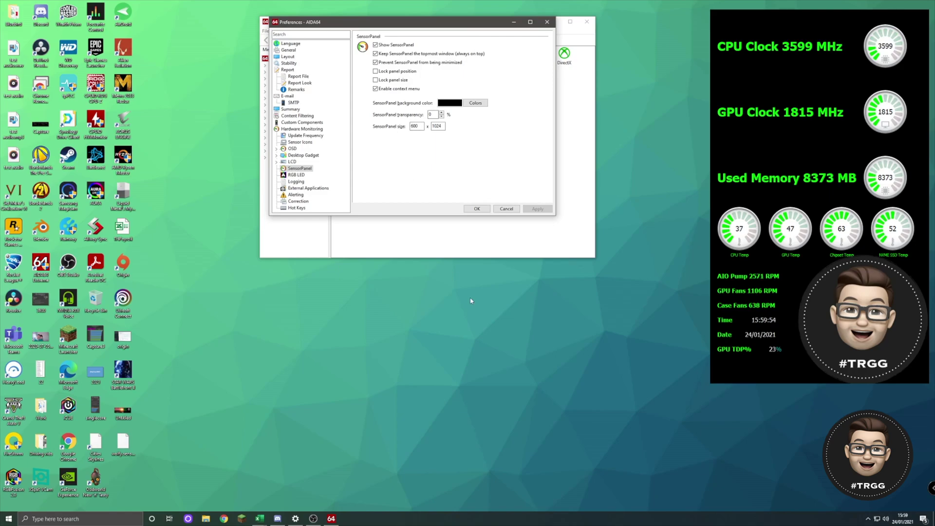
Step: Open Windows Display settings to check the 1920 × 1080 Landscape extended layout beside AIDA64
right_click(431, 371)
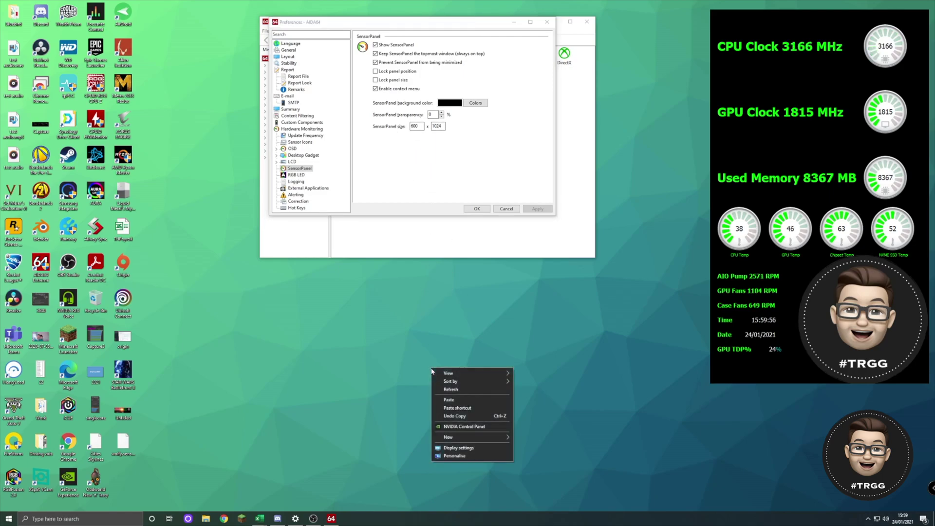
click(470, 447)
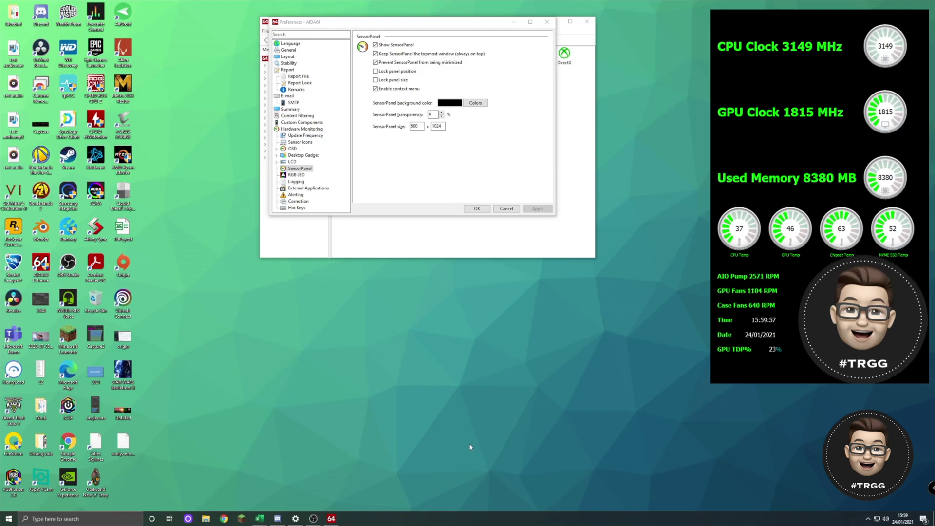
right_click(444, 407)
click(470, 485)
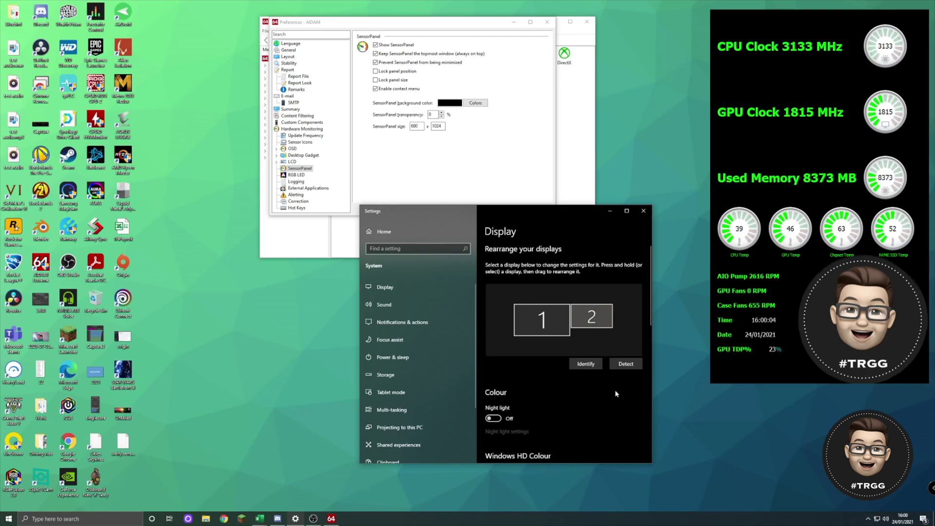
scroll(616, 394, down, 5)
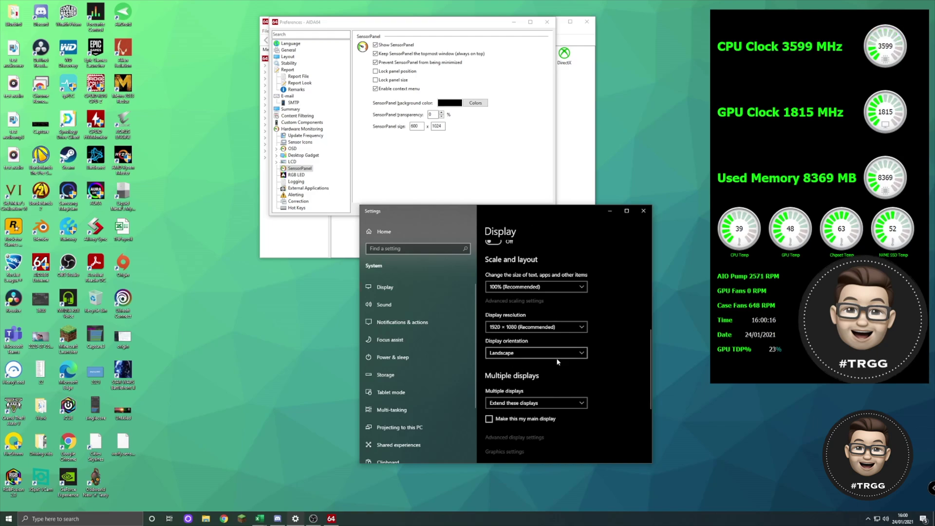
drag(541, 208, 598, 265)
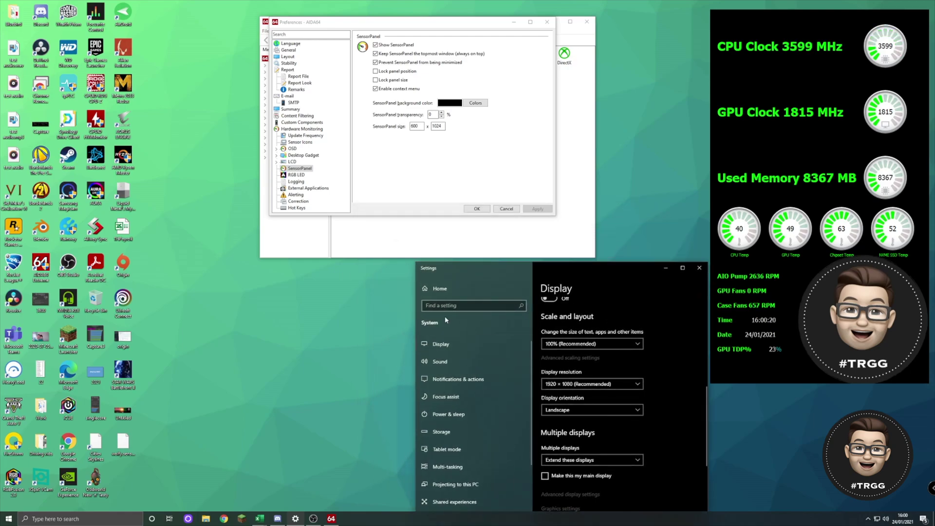
click(454, 155)
Step: Change the SensorPanel size from 600 × 1024 to 1920 × 1080, apply, and close Preferences
double_click(414, 126)
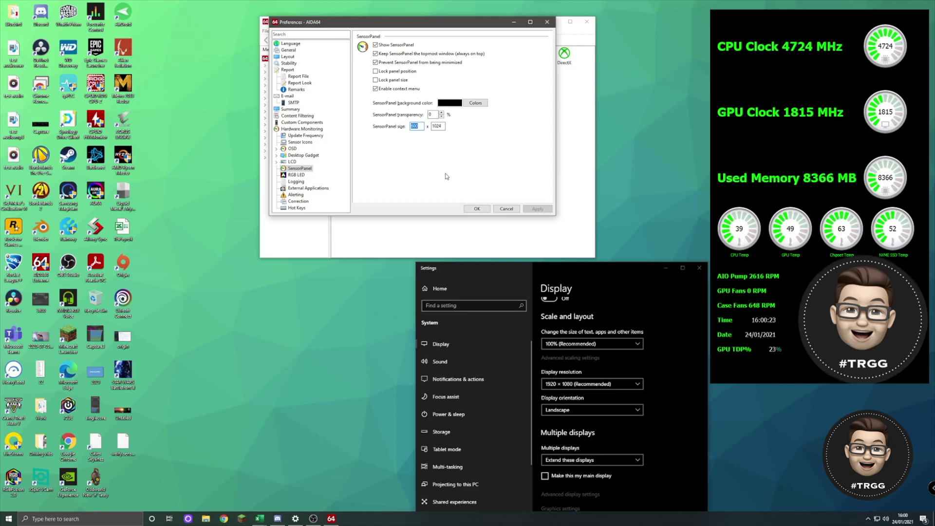
text(192)
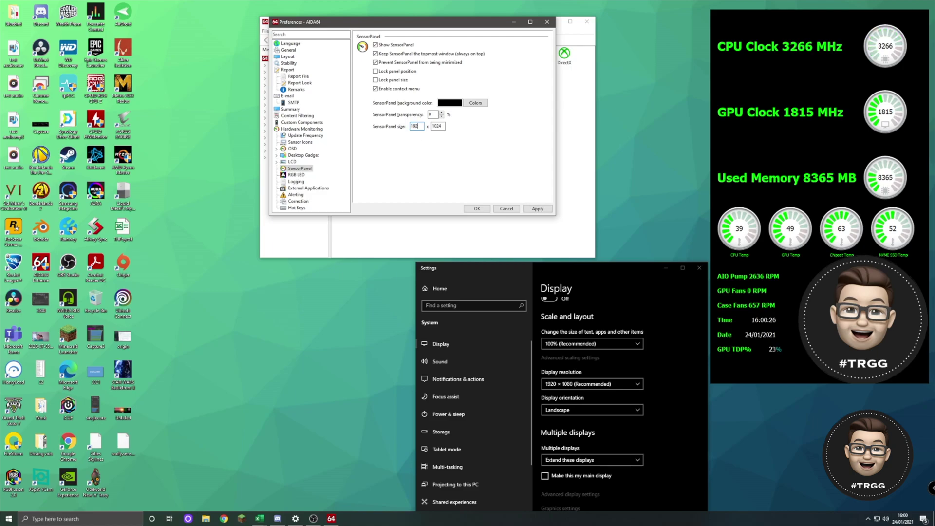
text(0)
text(108)
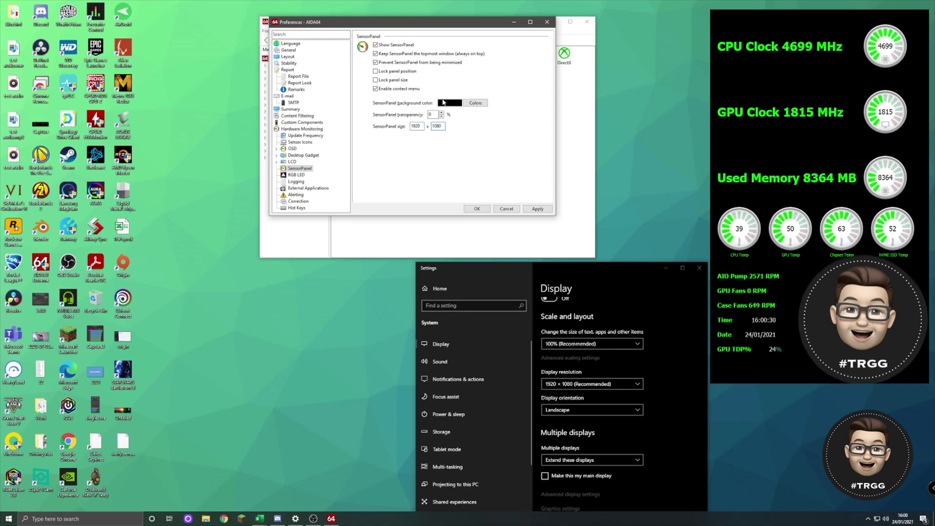
click(532, 209)
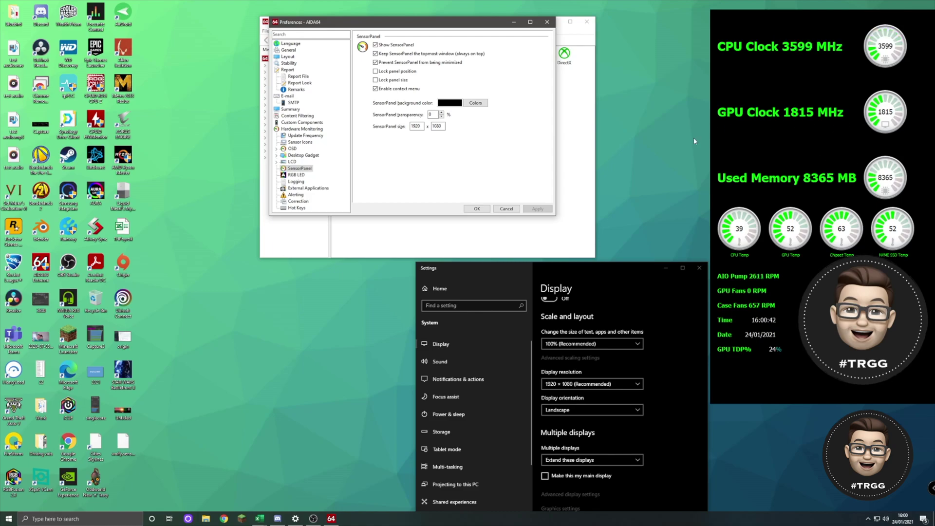
click(476, 208)
Step: Close the AIDA64 main window and Display settings, and drag the enlarged SensorPanel left
click(586, 23)
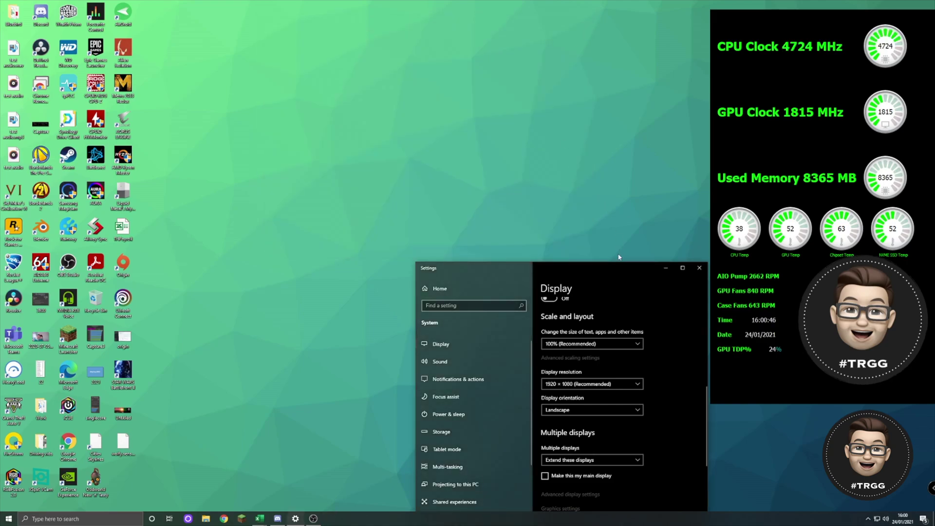
click(699, 267)
drag(818, 17, 335, 19)
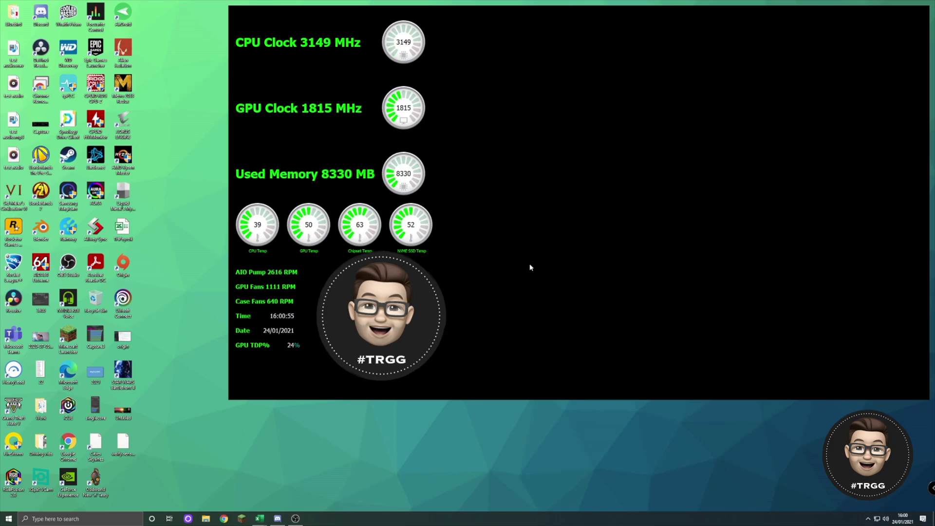
Step: Reposition the SensorPanel to the upper right and the main window centre-left, then open the panel's options
click(867, 519)
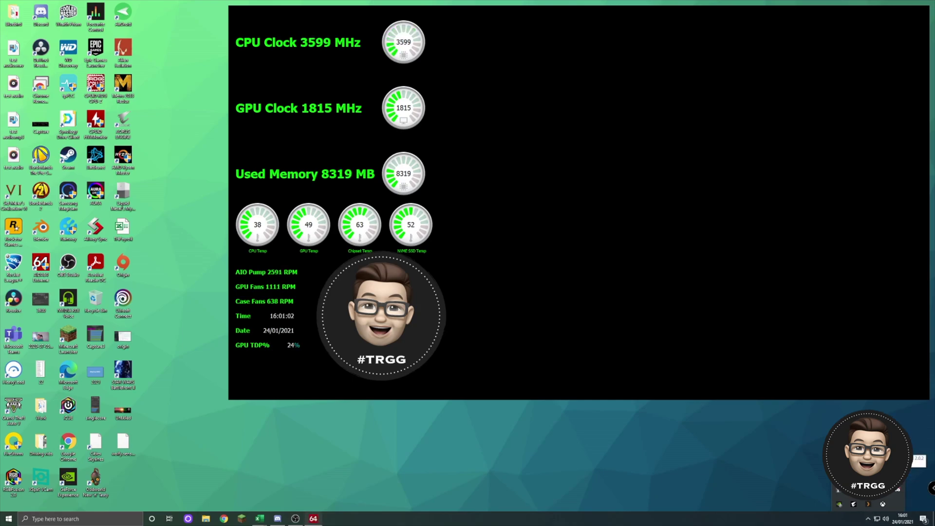
drag(570, 17, 576, 108)
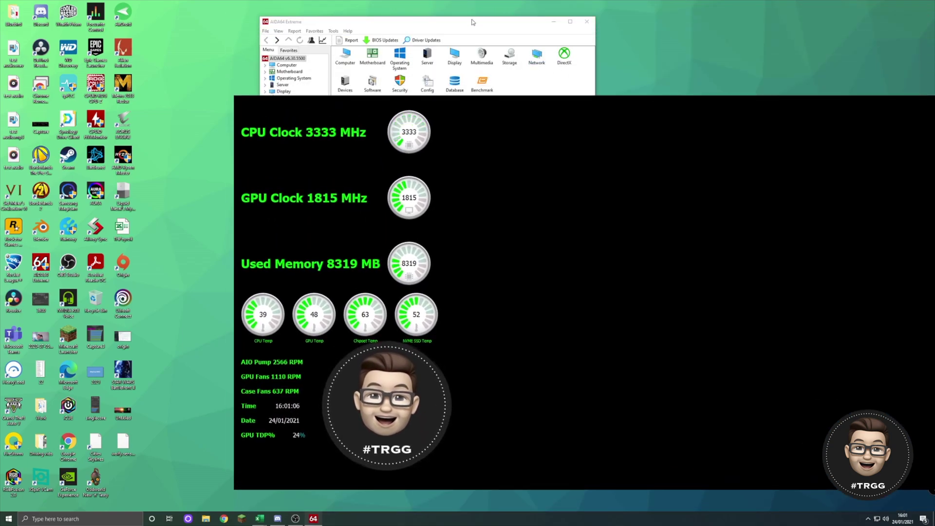
drag(472, 23, 216, 12)
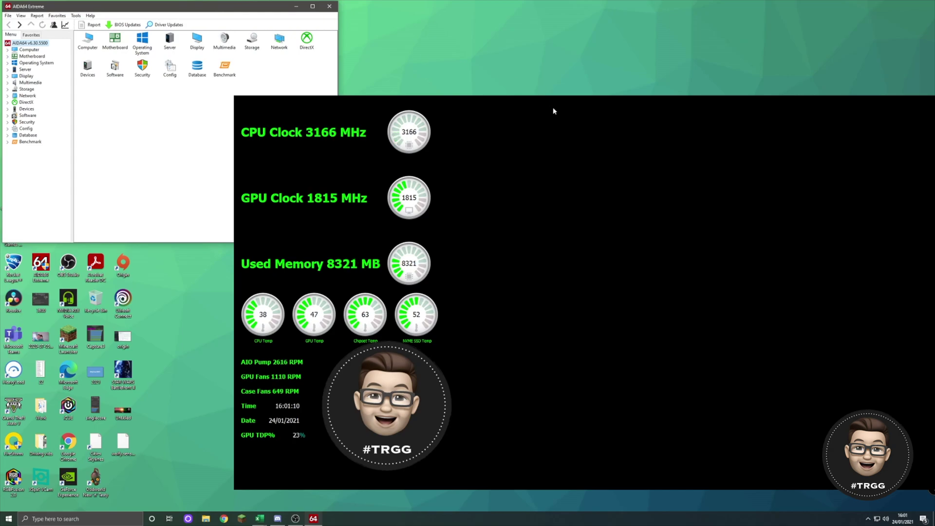
drag(546, 106, 783, 71)
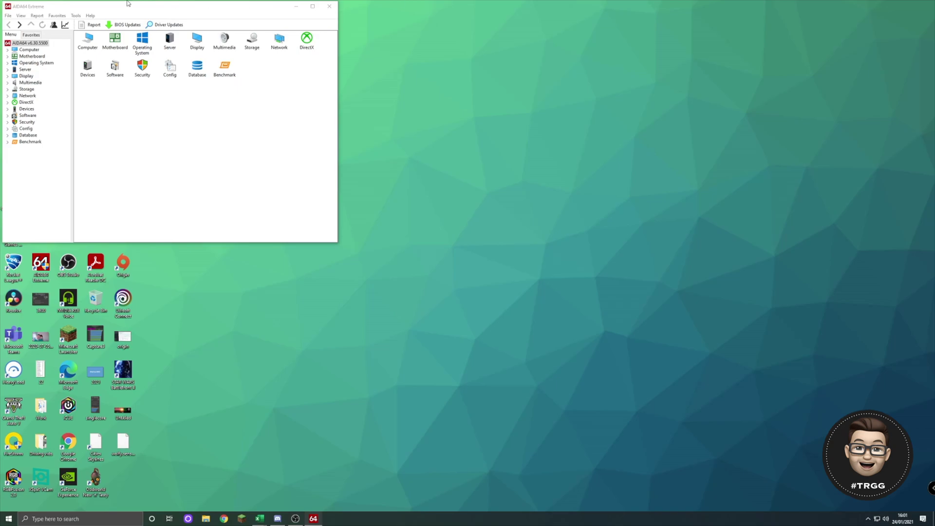
drag(164, 10, 423, 76)
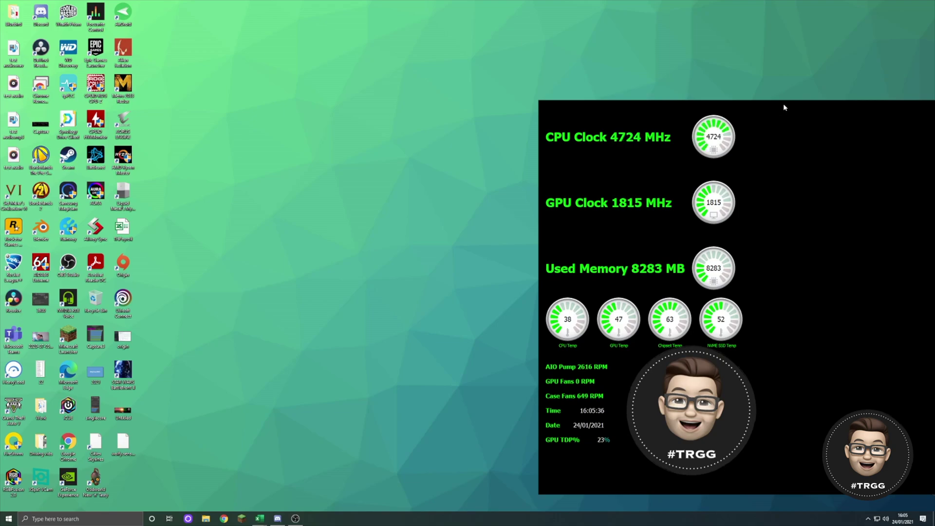
right_click(847, 199)
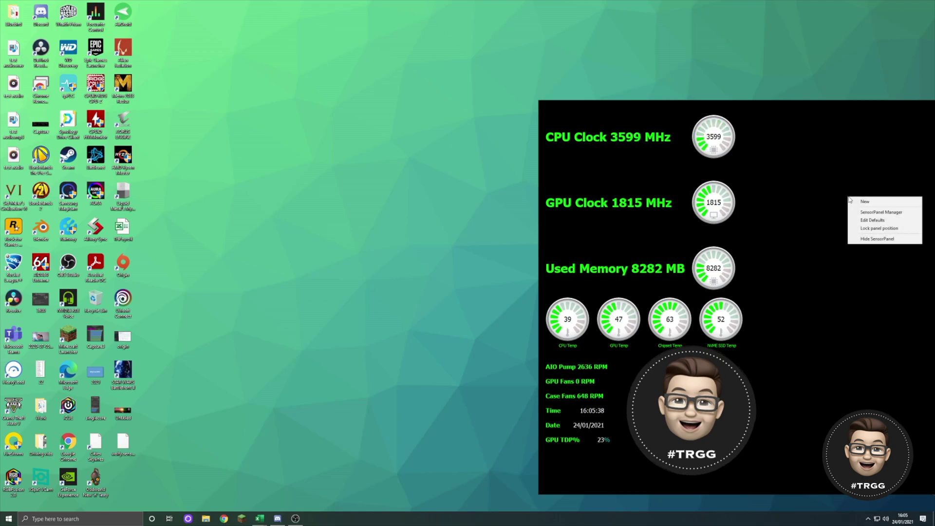
Step: In SensorPanel Manager, delete the duplicate CPU Clock gauge
click(869, 213)
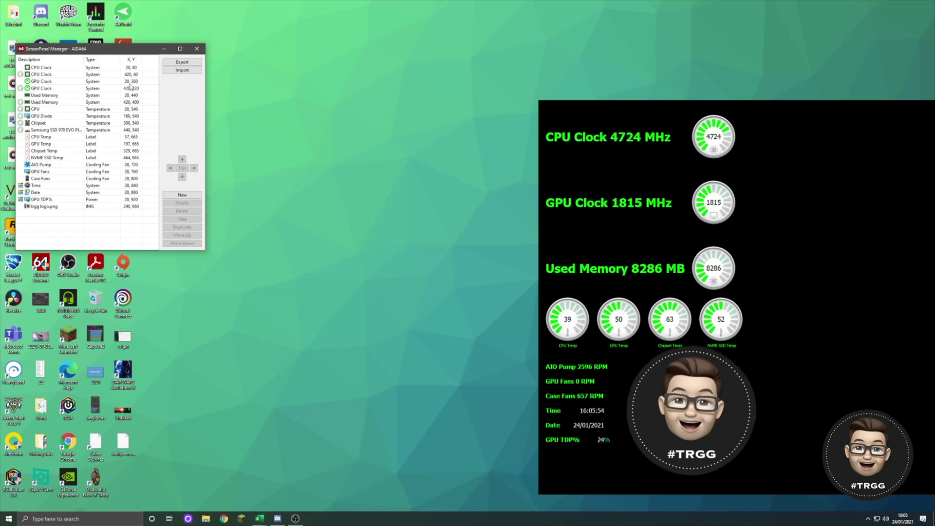
click(44, 76)
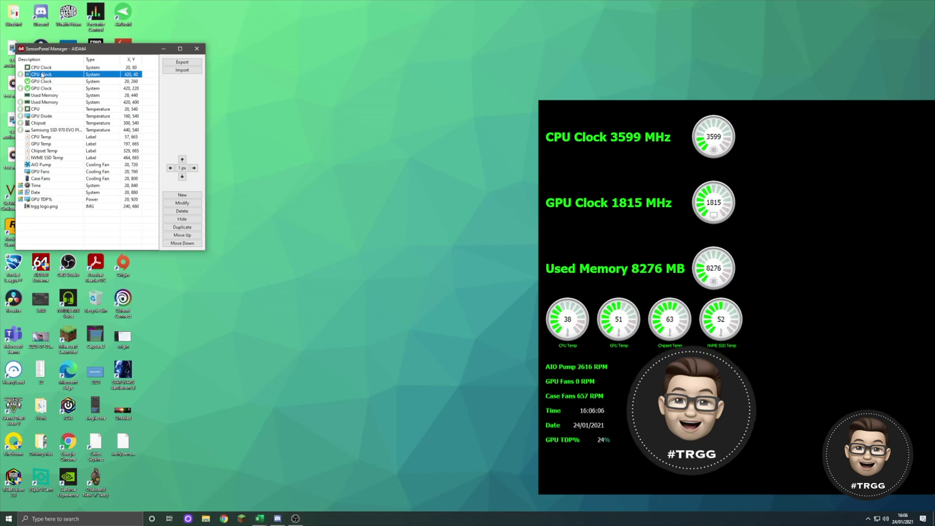
click(188, 212)
click(472, 283)
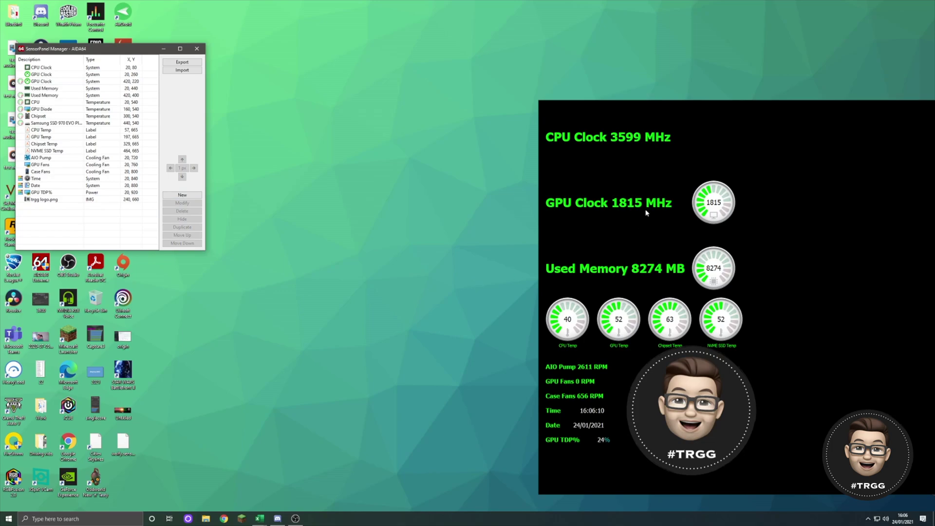
Step: Delete the GPU Clock gauge and the second Used Memory gauge, then select the CPU temperature item
click(21, 82)
click(197, 210)
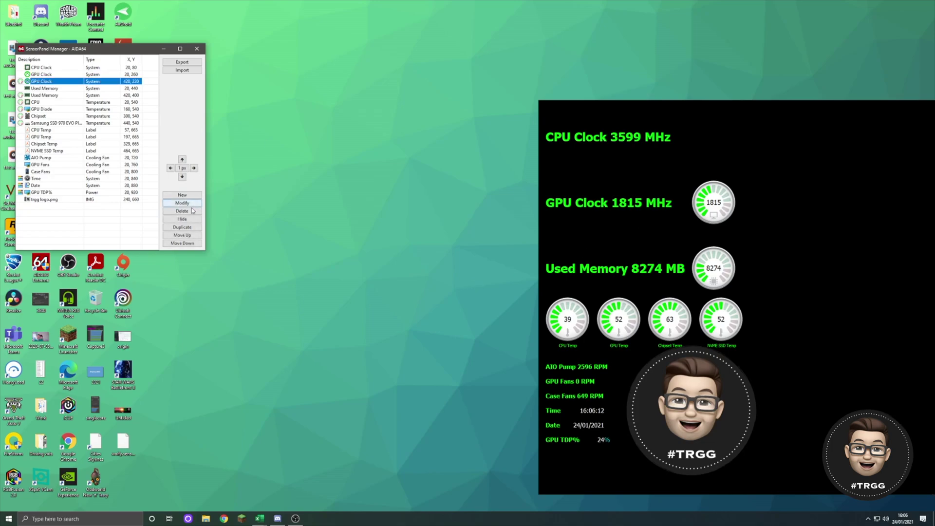
click(478, 284)
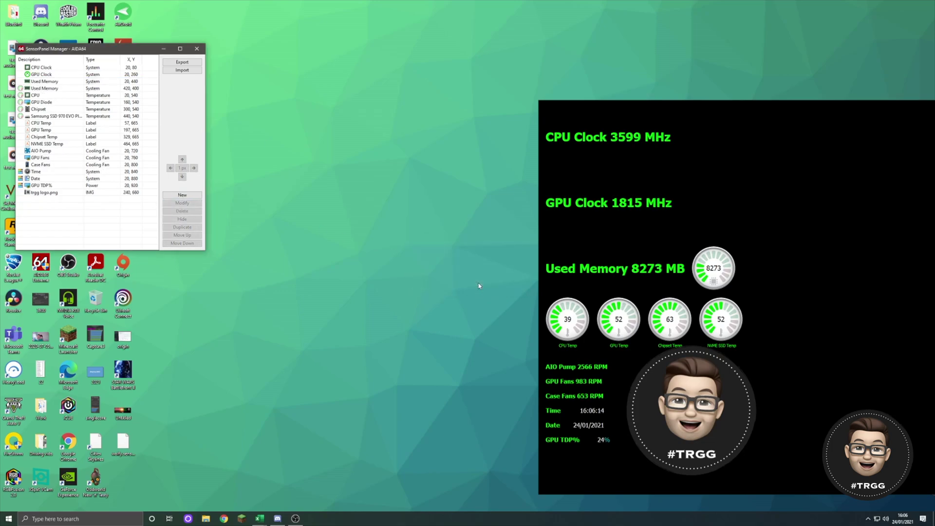
click(44, 88)
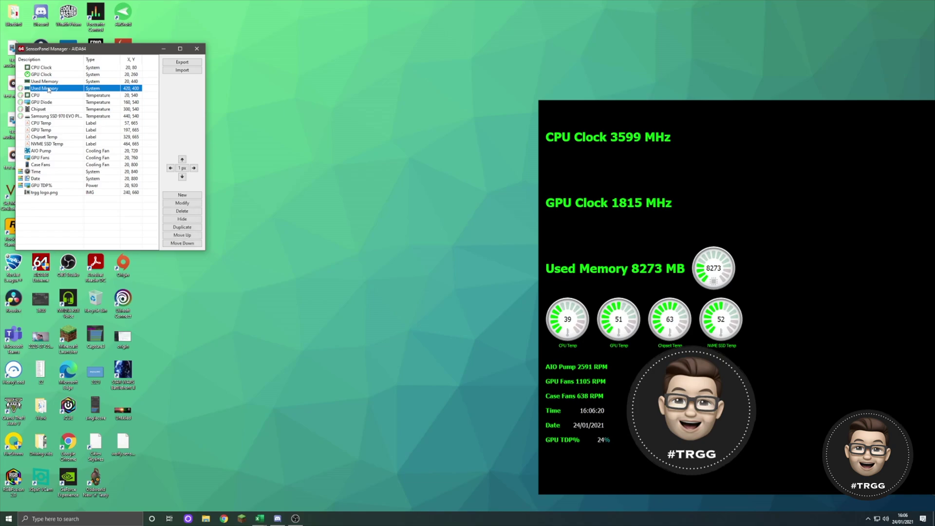
click(193, 212)
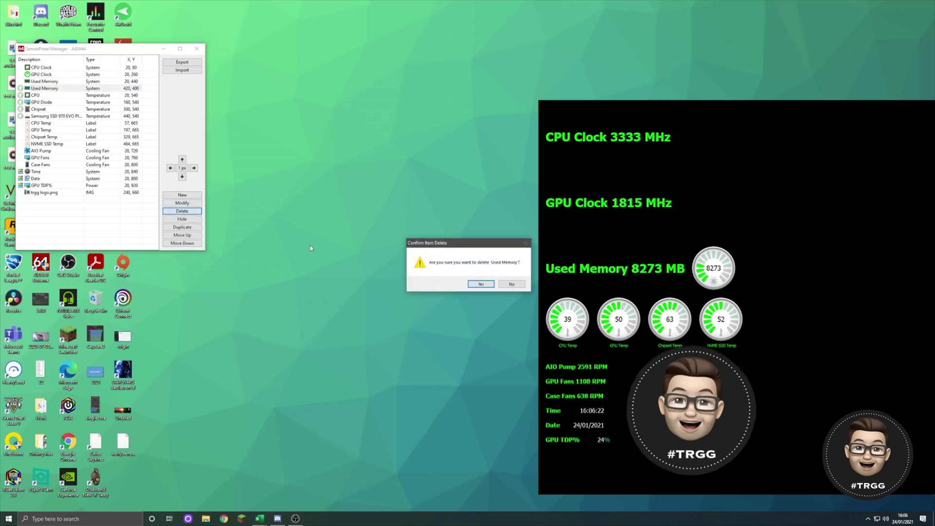
click(486, 283)
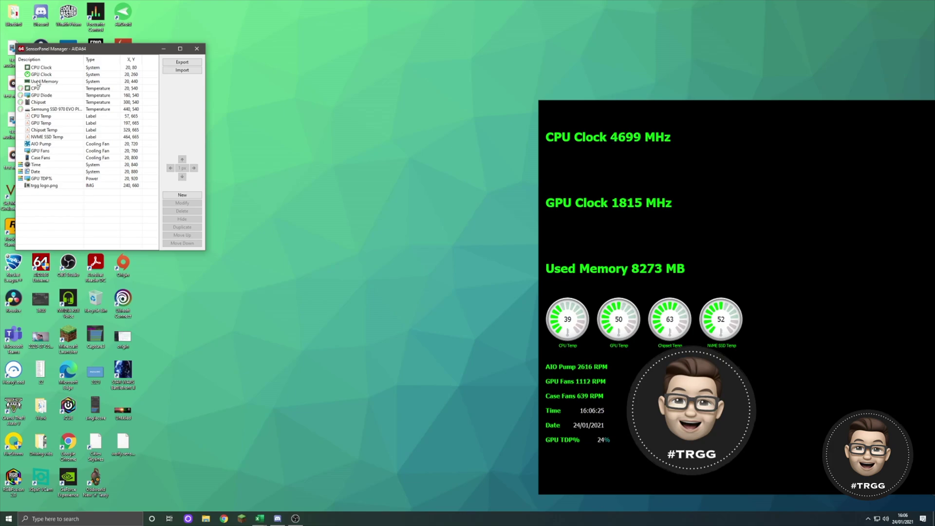
click(37, 88)
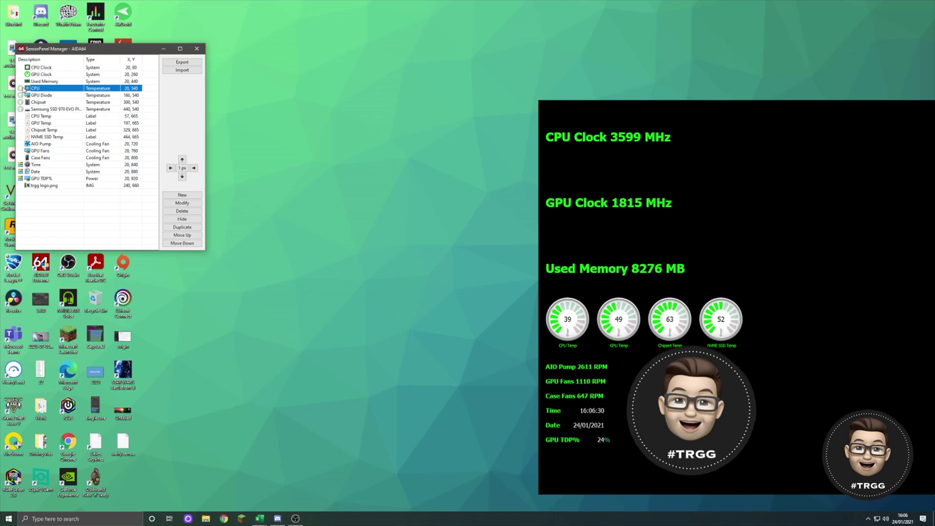
Step: Convert the CPU temperature gauge into a Simple sensor item
click(182, 203)
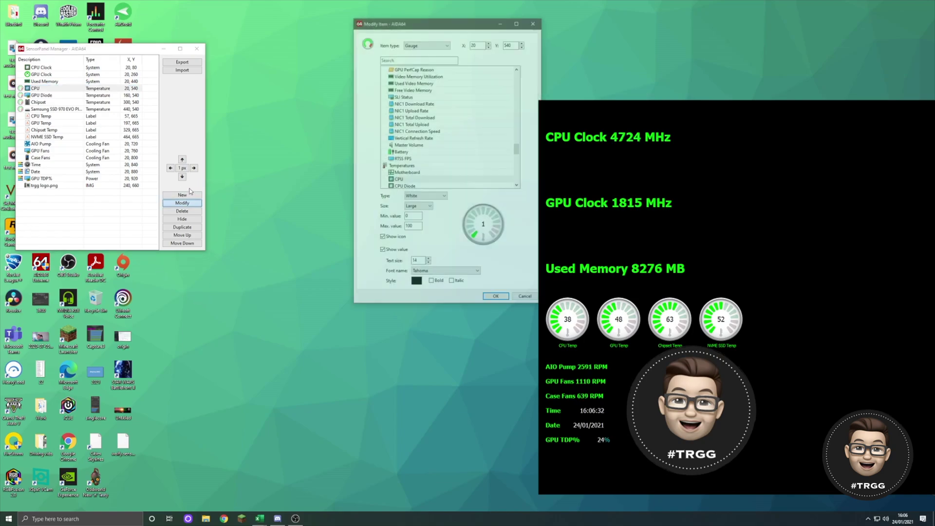
drag(458, 24, 326, 40)
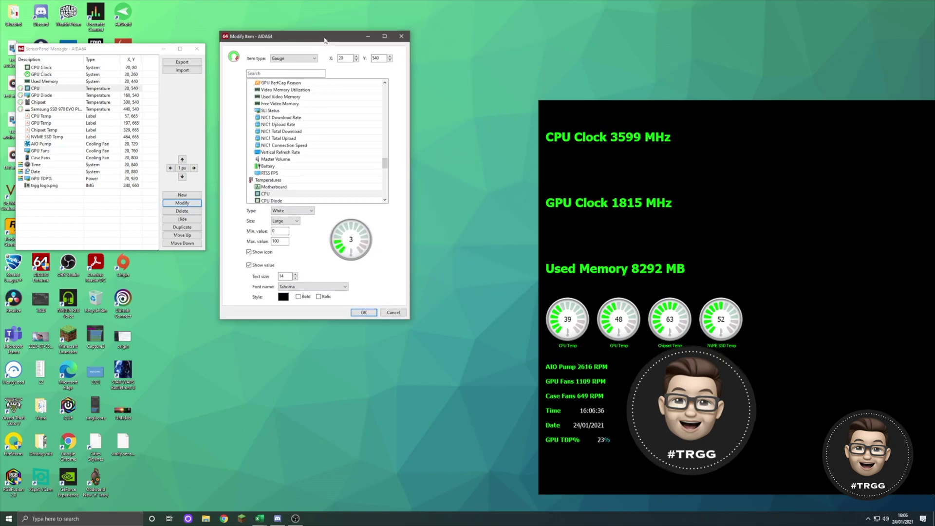
click(292, 220)
click(336, 239)
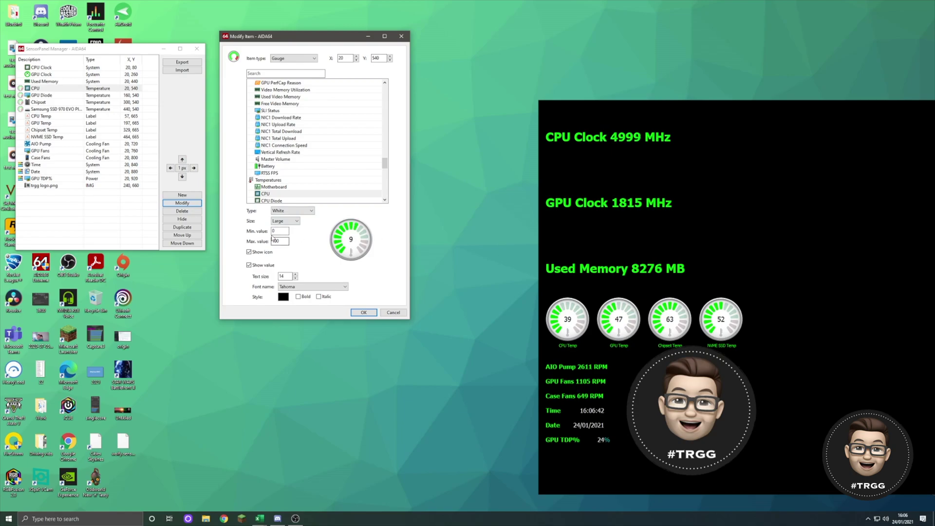
click(296, 59)
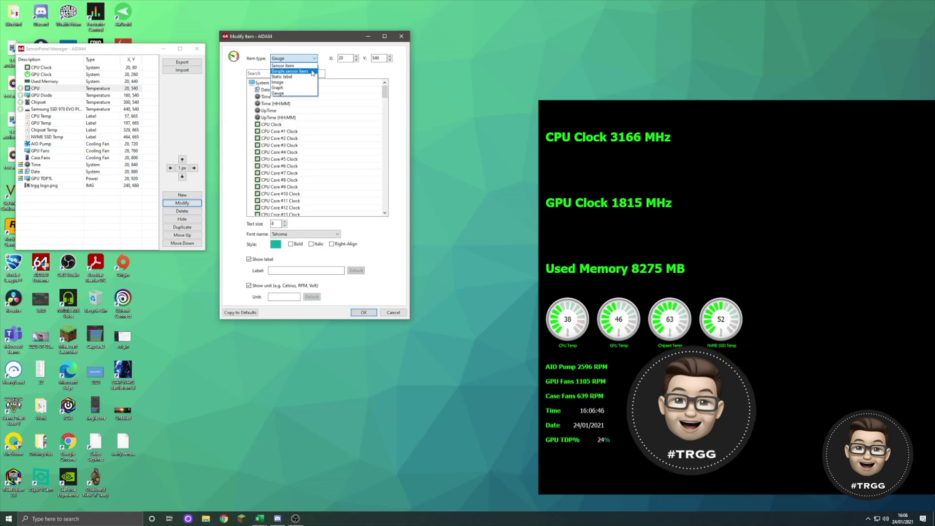
click(314, 72)
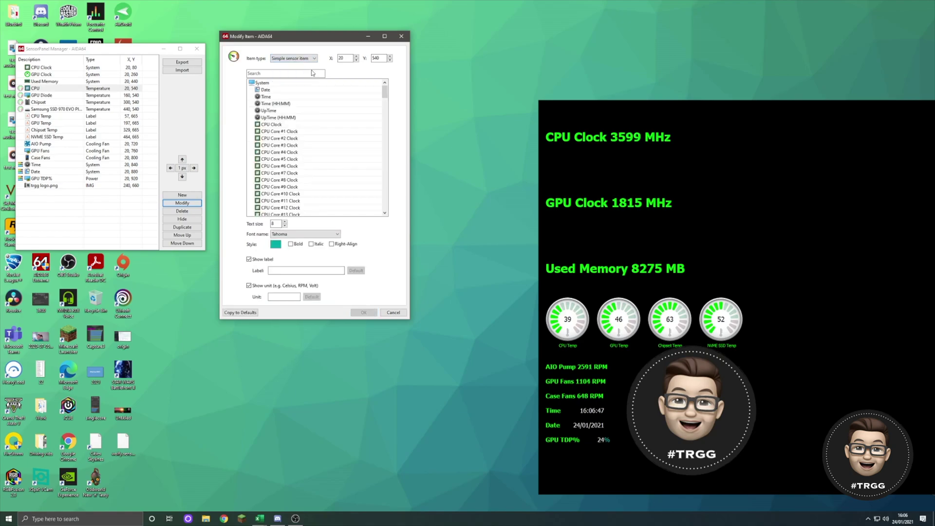
Step: Choose the Temperatures > CPU sensor and label the item 'CPU Temp'
scroll(337, 168, down, 15)
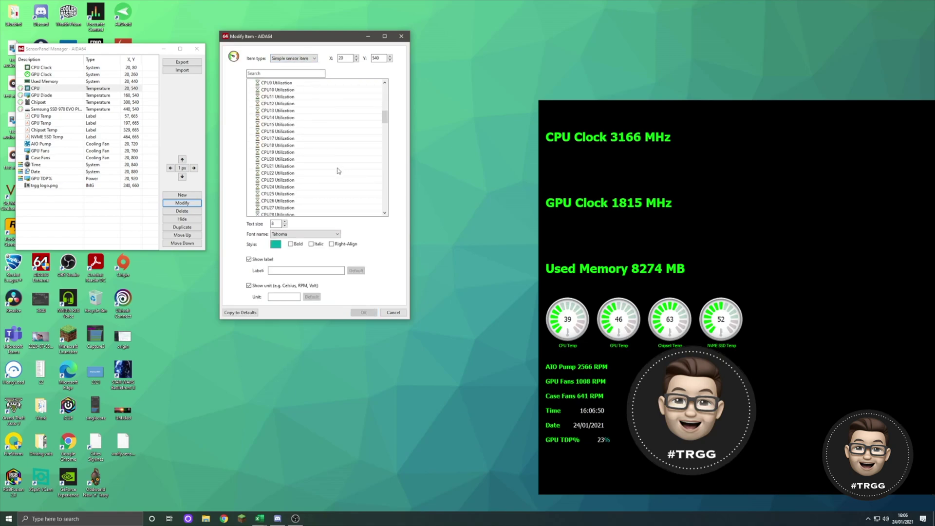
scroll(338, 168, down, 20)
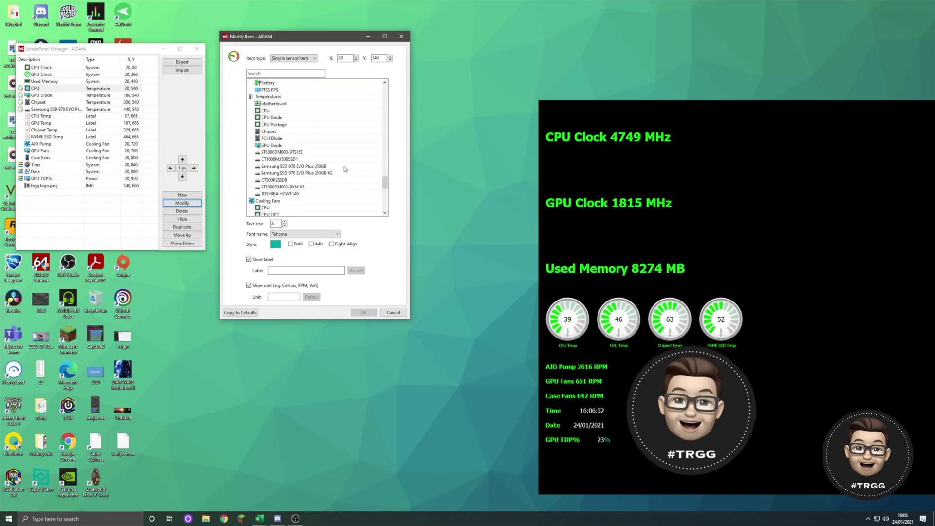
scroll(345, 171, down, 3)
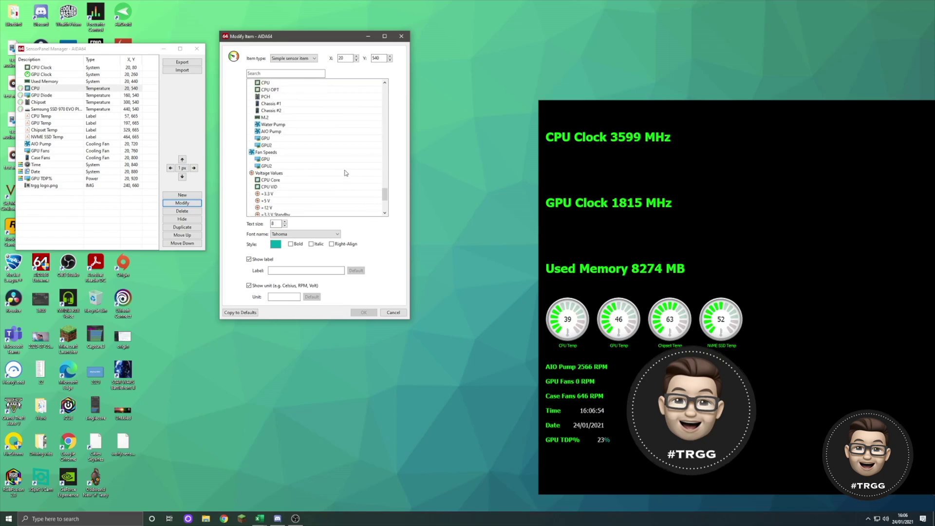
scroll(346, 172, up, 3)
click(271, 131)
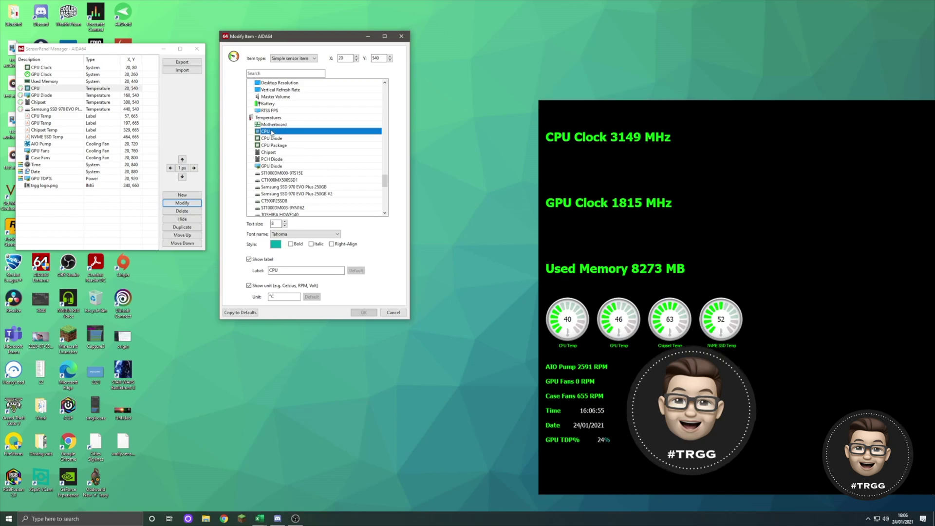
click(291, 270)
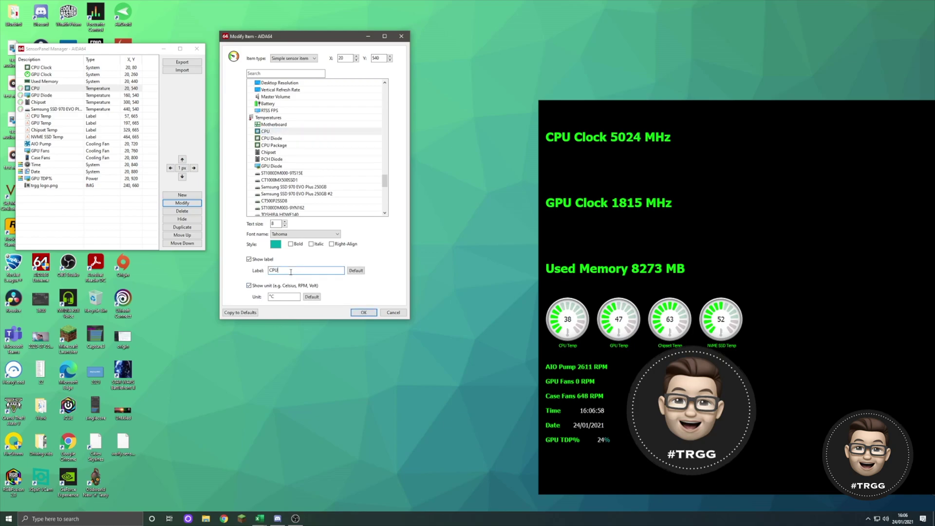
text(Temp)
Step: Make the CPU Temp text bright green at size 14, apply it, and open CPU Clock's settings
click(276, 244)
click(412, 173)
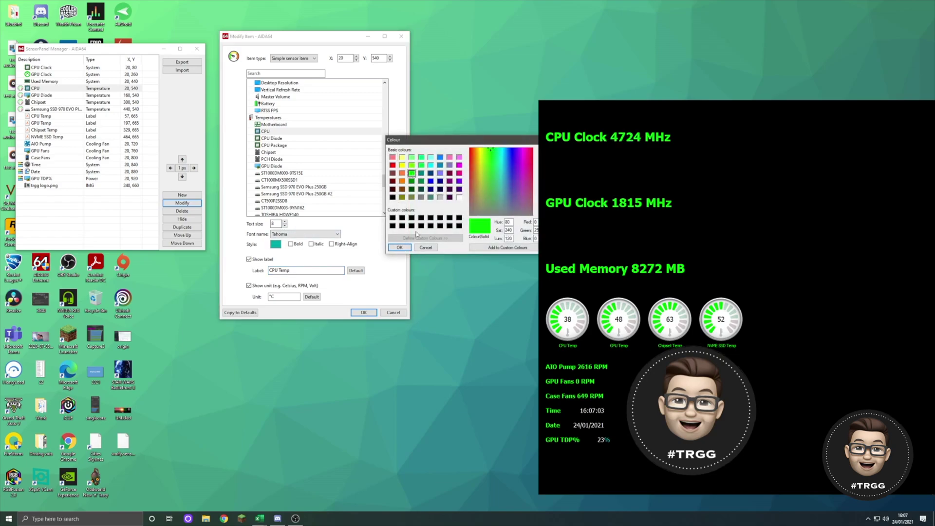
click(399, 248)
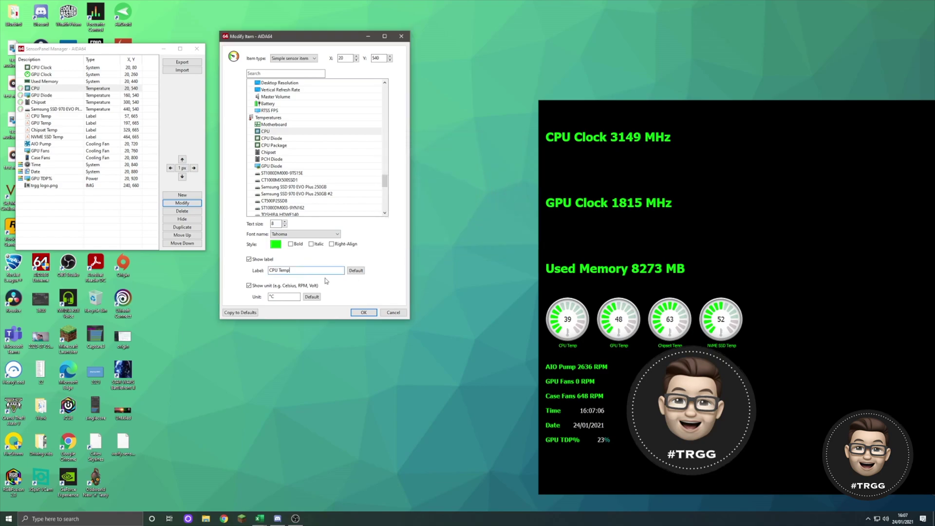
click(285, 222)
click(285, 222)
click(286, 222)
click(285, 222)
click(285, 222)
click(285, 222)
click(285, 222)
click(285, 222)
click(285, 222)
click(364, 313)
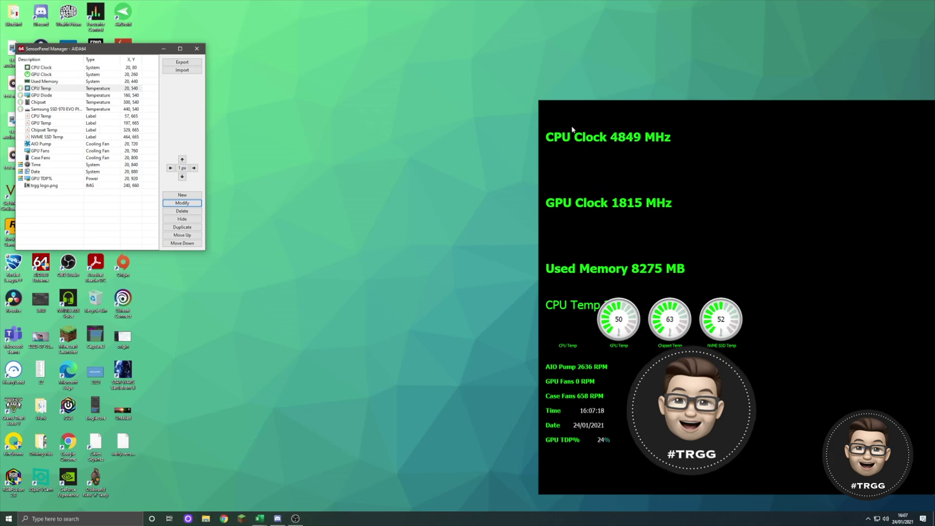
click(45, 68)
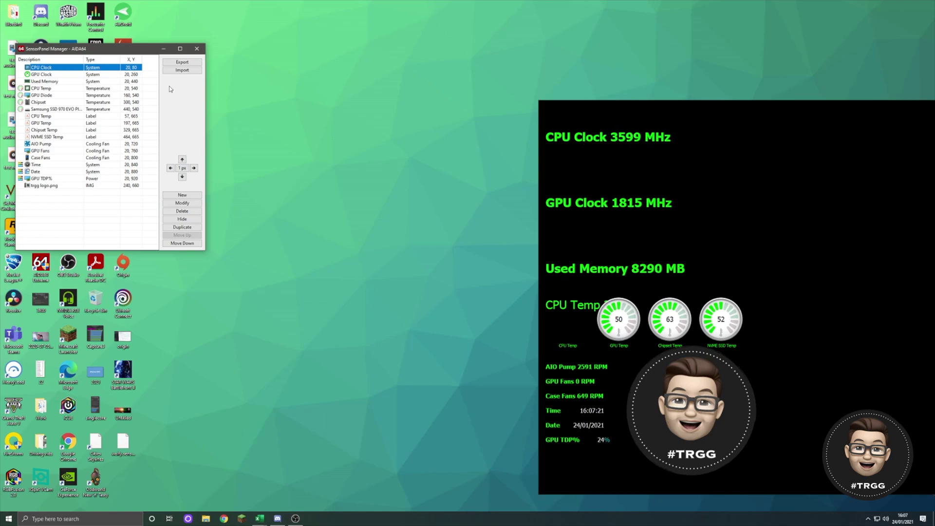
click(190, 205)
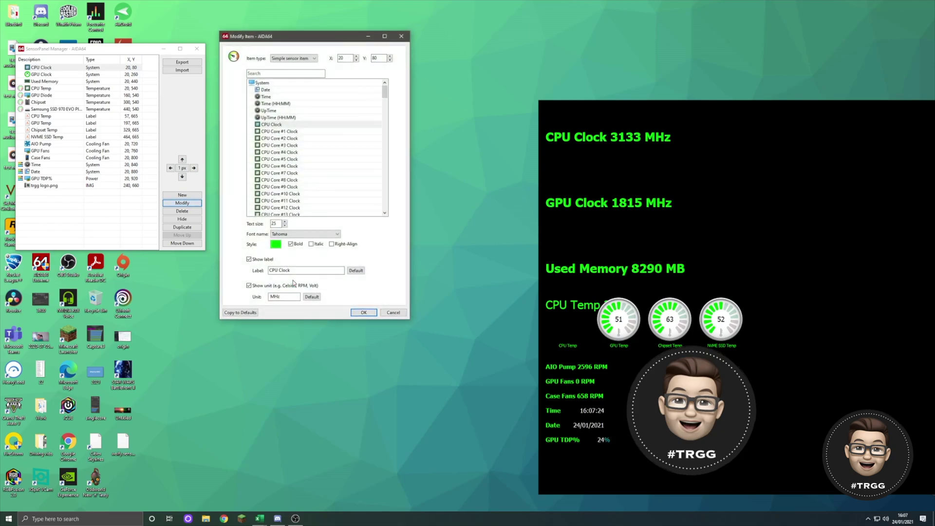
Step: Enlarge the CPU Clock text to about size 55
click(285, 222)
click(286, 222)
click(285, 222)
click(365, 313)
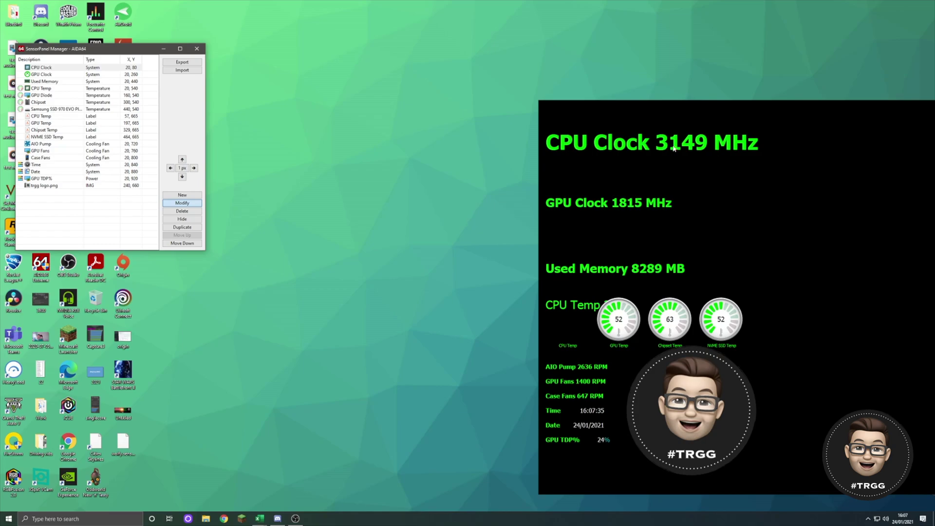
key(Return)
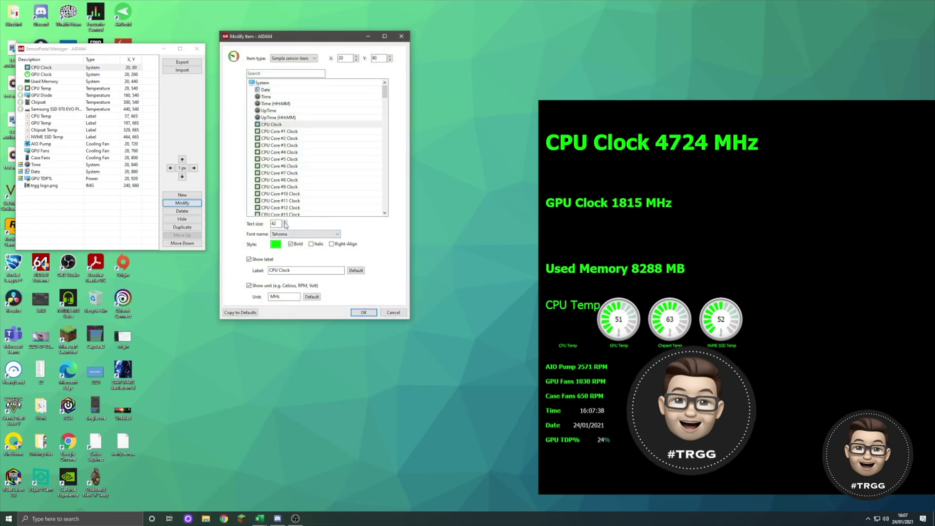
click(285, 223)
click(284, 222)
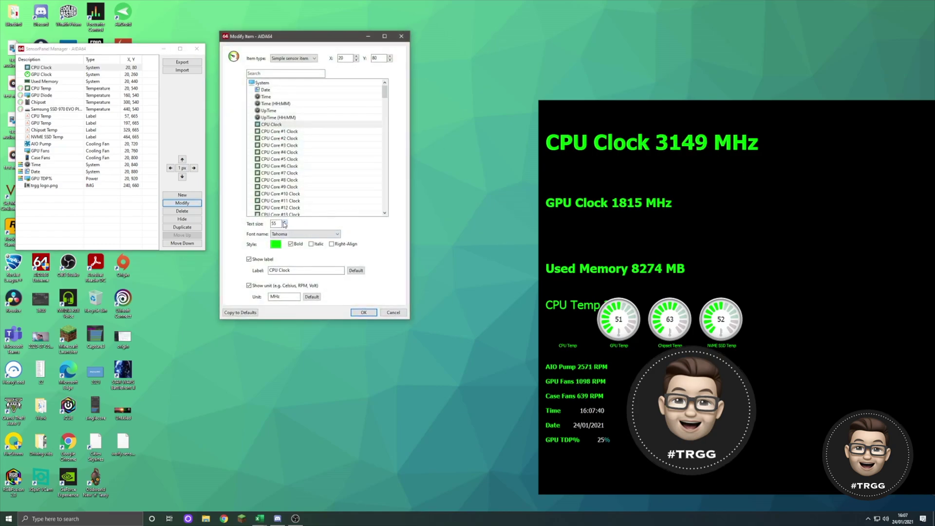
click(364, 311)
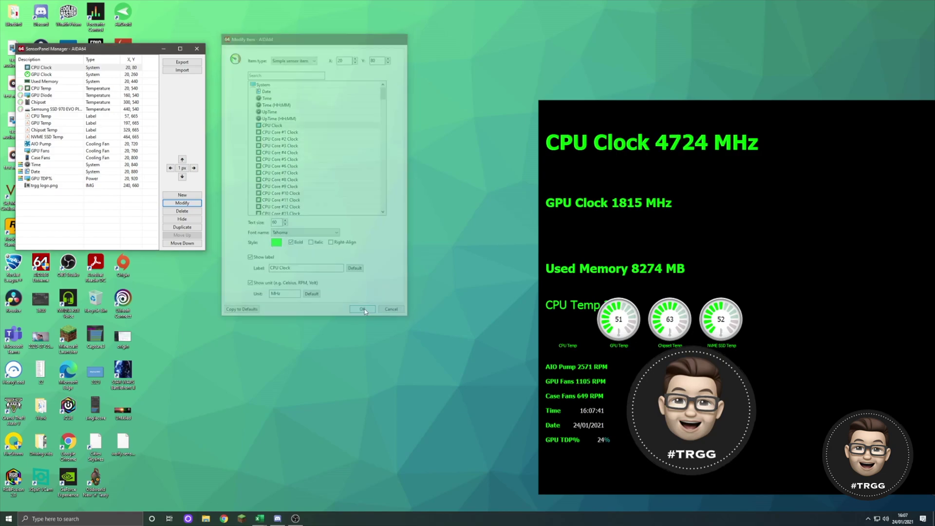
Step: Nudge the CPU Clock readout with a 5 px step to position 47, 65
click(54, 68)
click(194, 168)
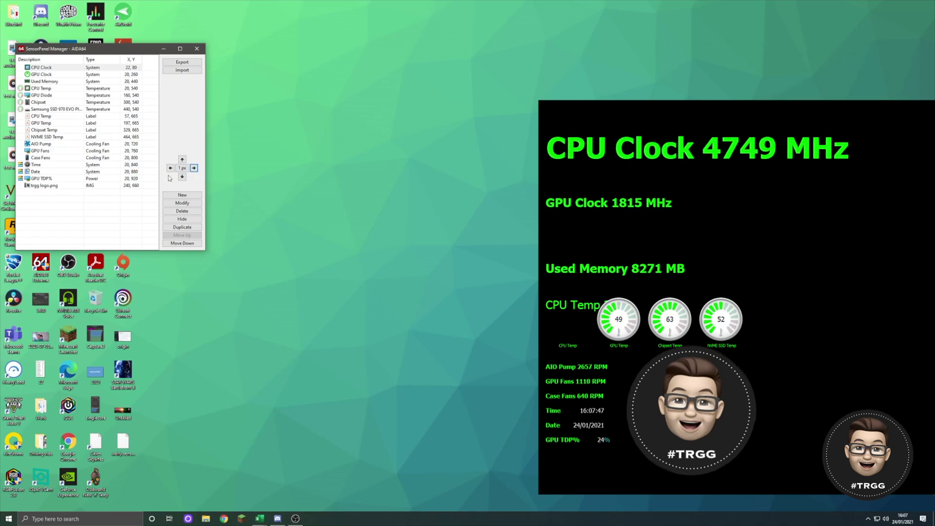
scroll(182, 168, down, 1)
click(194, 168)
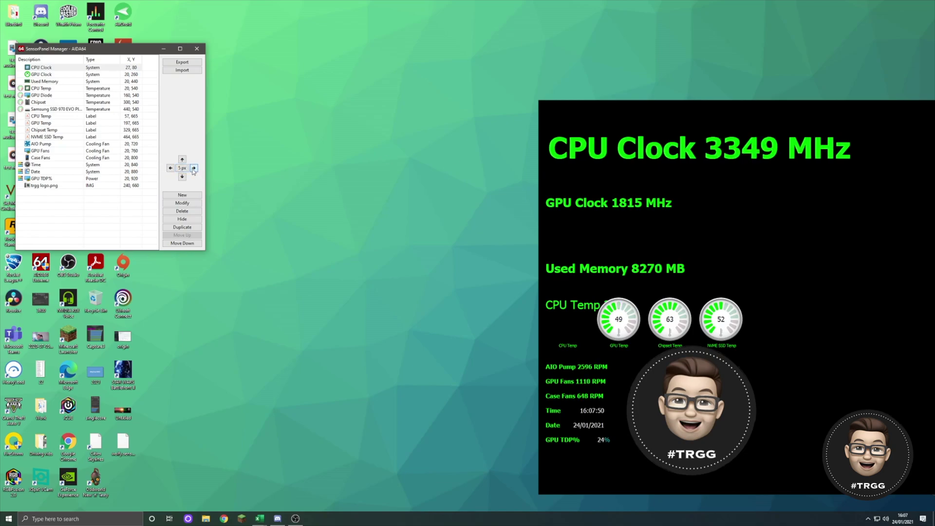
click(194, 168)
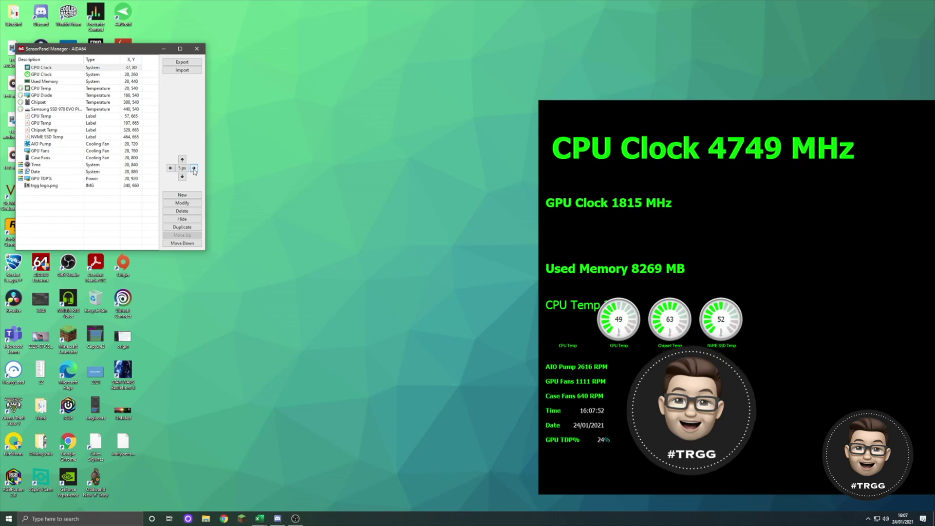
click(182, 160)
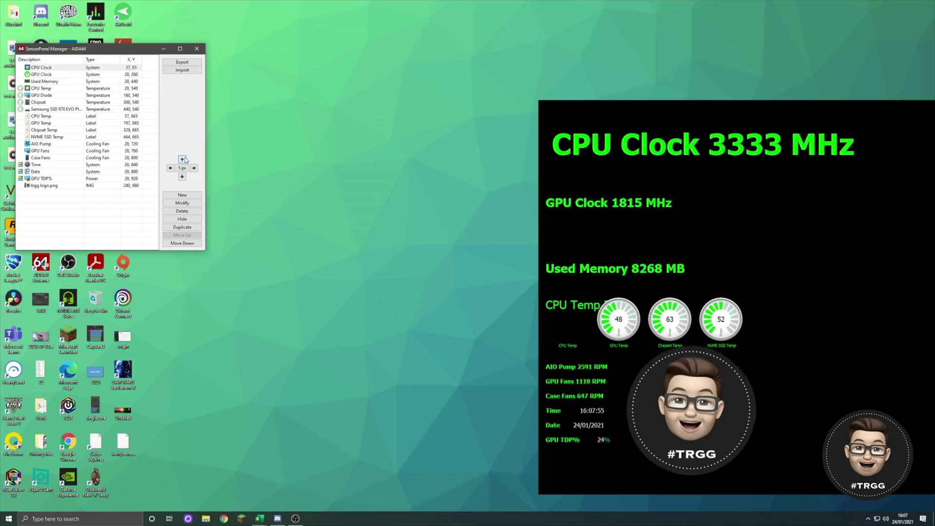
click(194, 168)
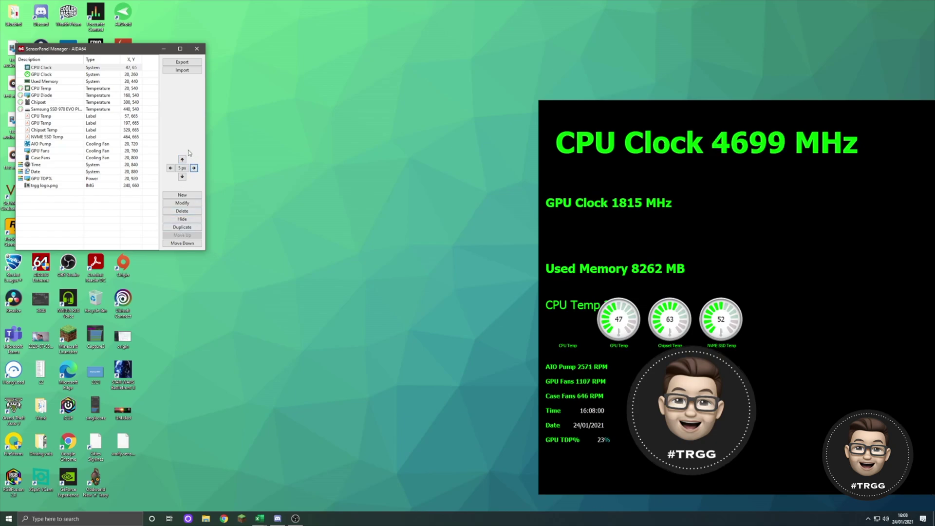
click(50, 75)
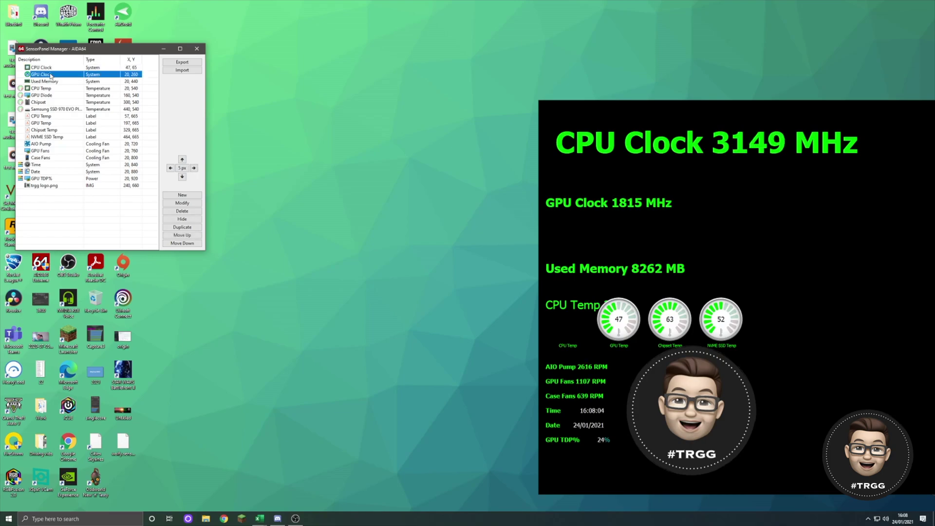
Step: Review the CPU Clock settings, then enlarge the GPU Clock text
click(50, 69)
click(188, 204)
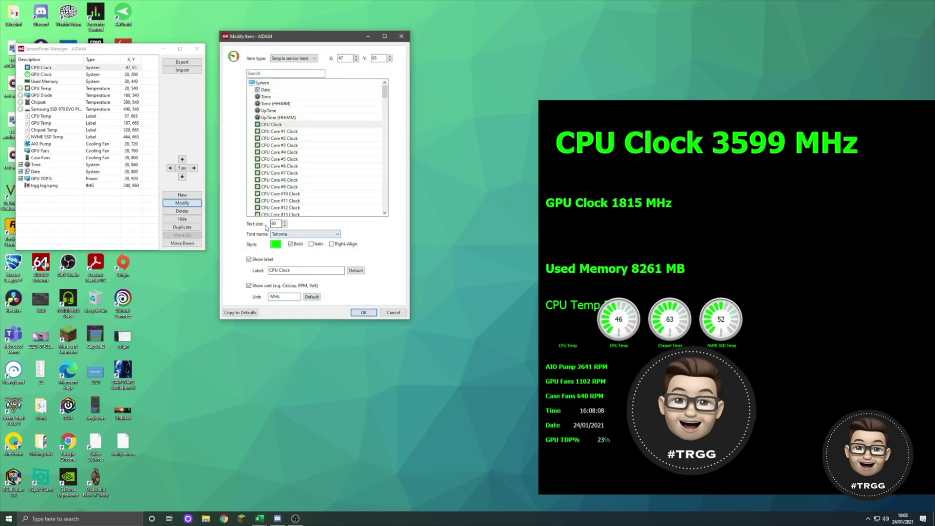
click(364, 312)
click(59, 74)
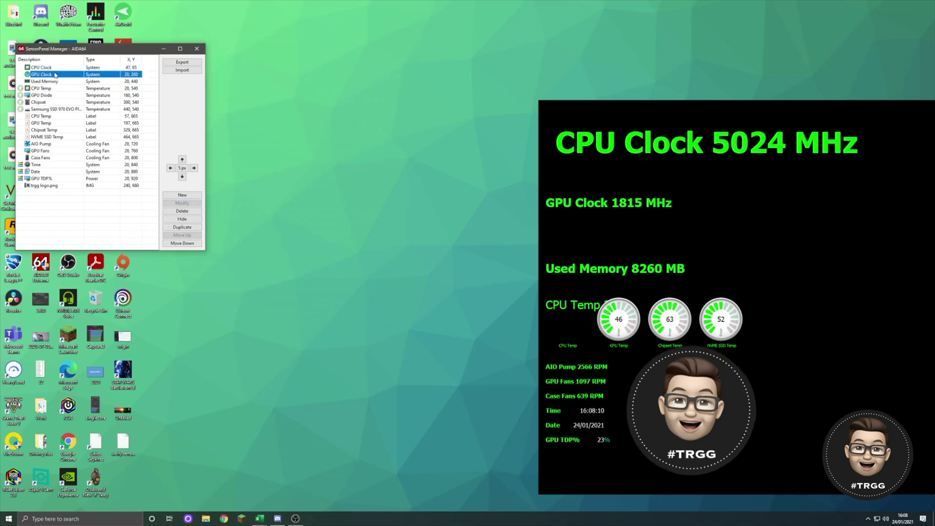
click(178, 204)
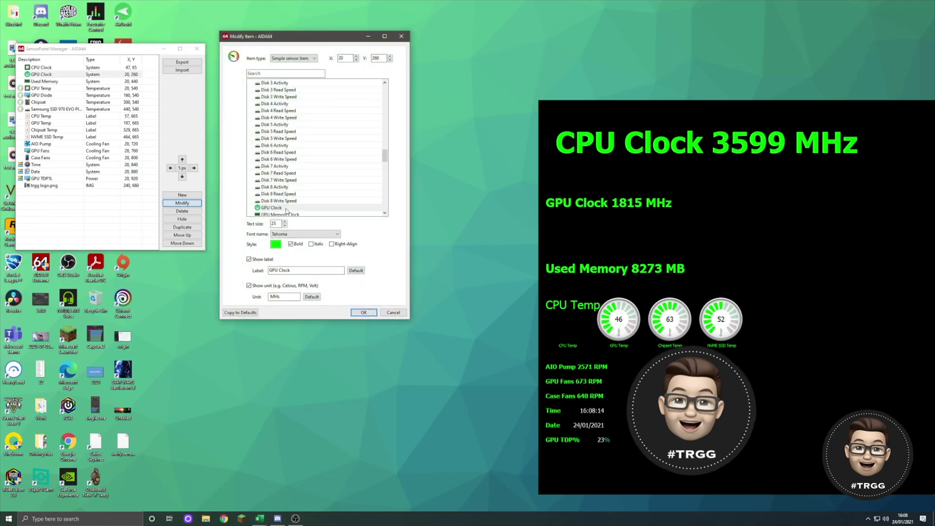
double_click(275, 222)
text(60)
click(363, 312)
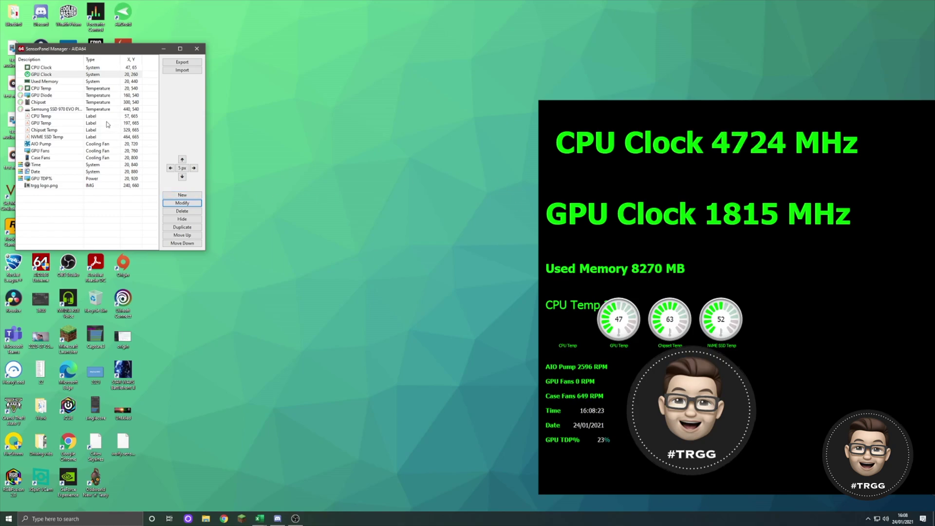
Step: Nudge GPU Clock up with a 20 px step, then right with 5 px steps
click(182, 161)
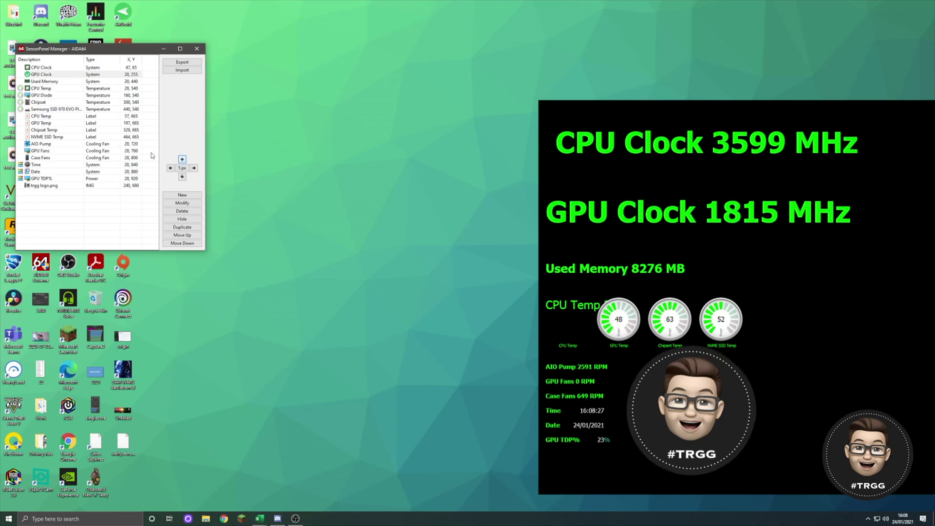
click(182, 170)
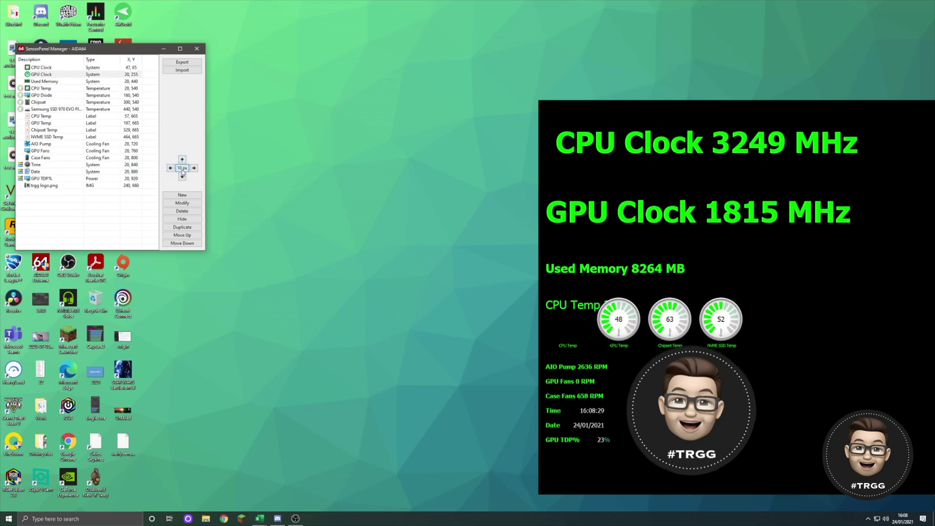
click(182, 170)
click(182, 160)
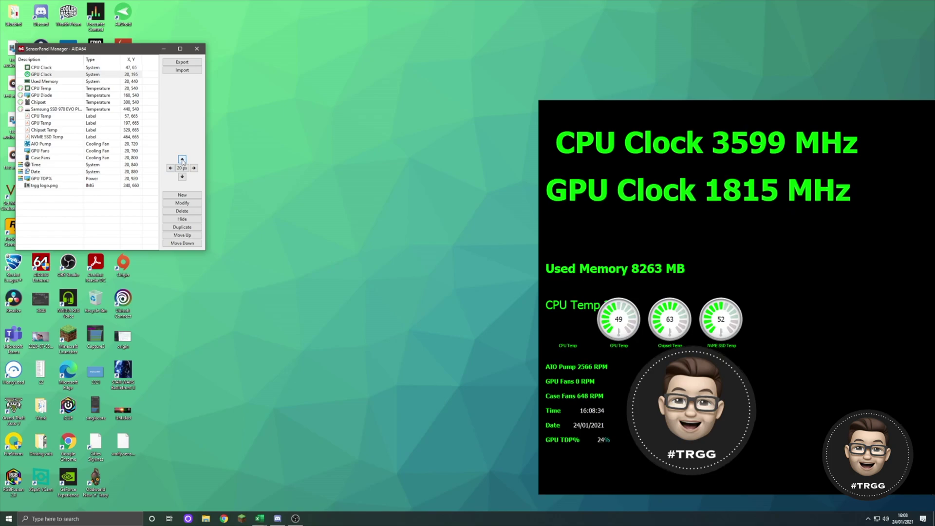
click(185, 162)
click(194, 168)
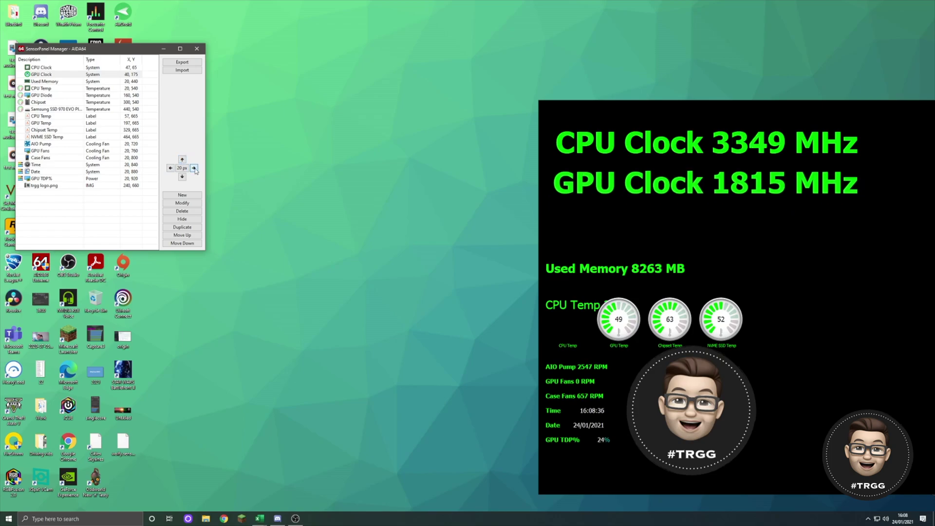
click(187, 168)
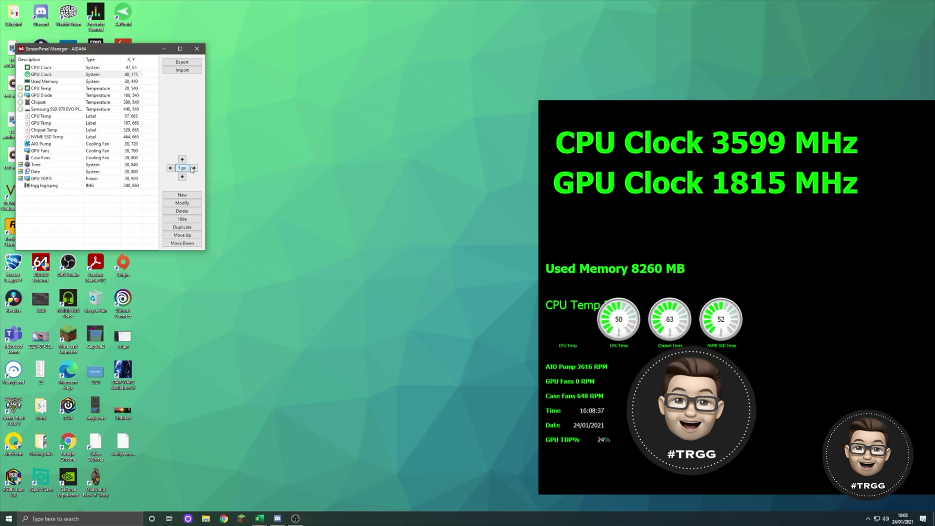
click(193, 168)
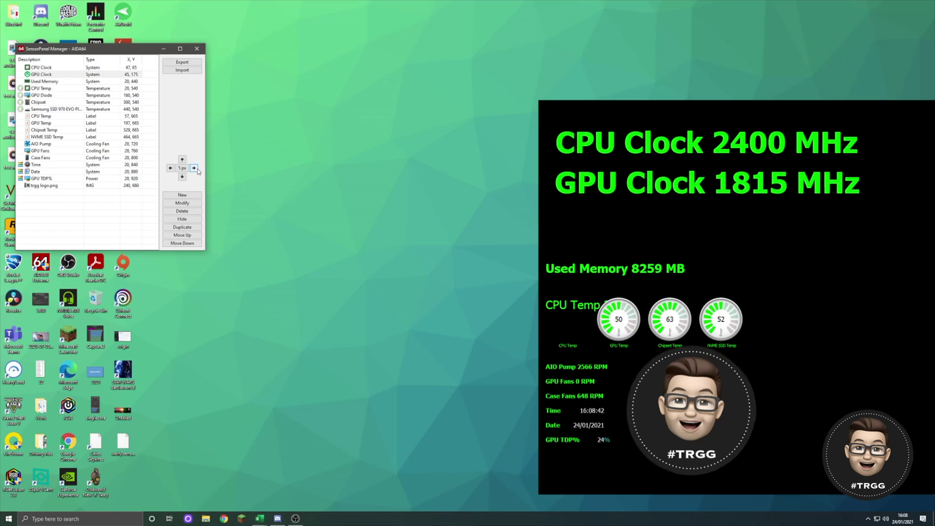
Step: Set GPU Clock's X position to 47, aligning it under CPU Clock at 47, 175
click(118, 75)
double_click(129, 74)
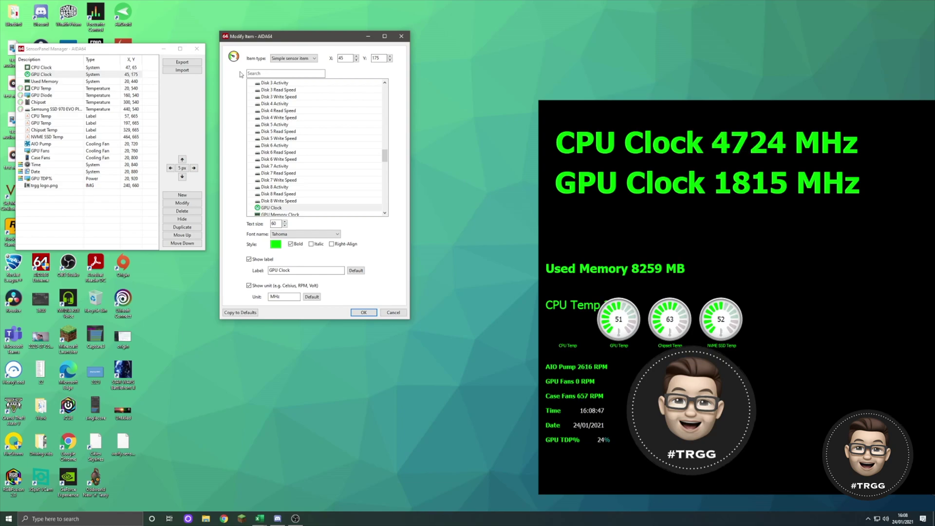
click(343, 58)
click(363, 312)
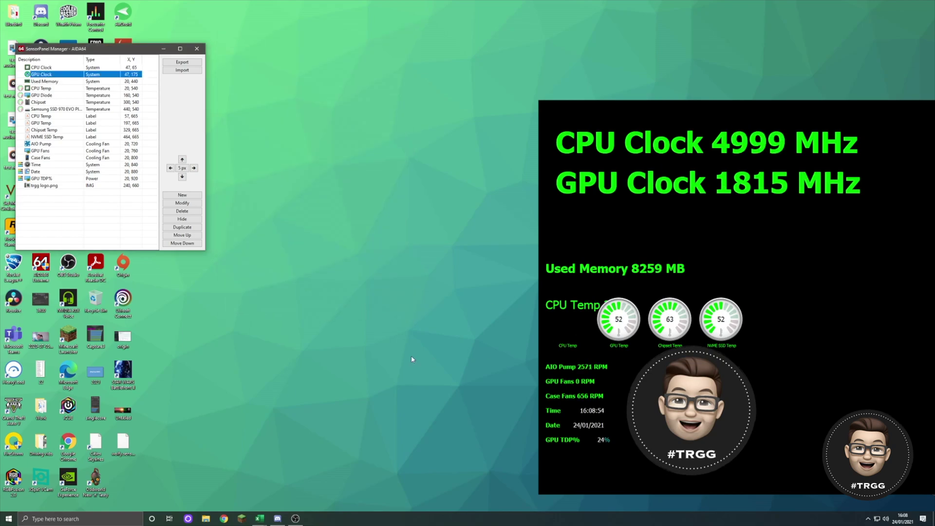
click(48, 82)
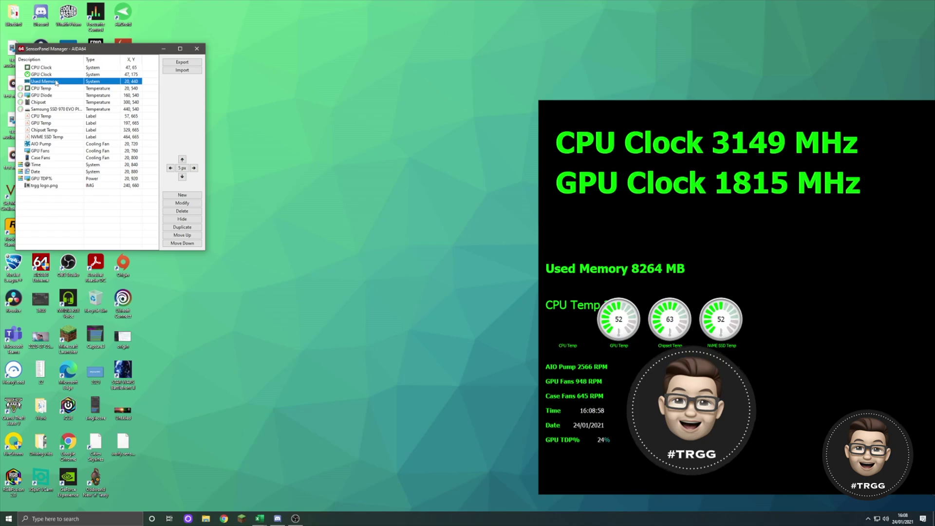
Step: Give Used Memory text size 60 and X position 47
double_click(55, 82)
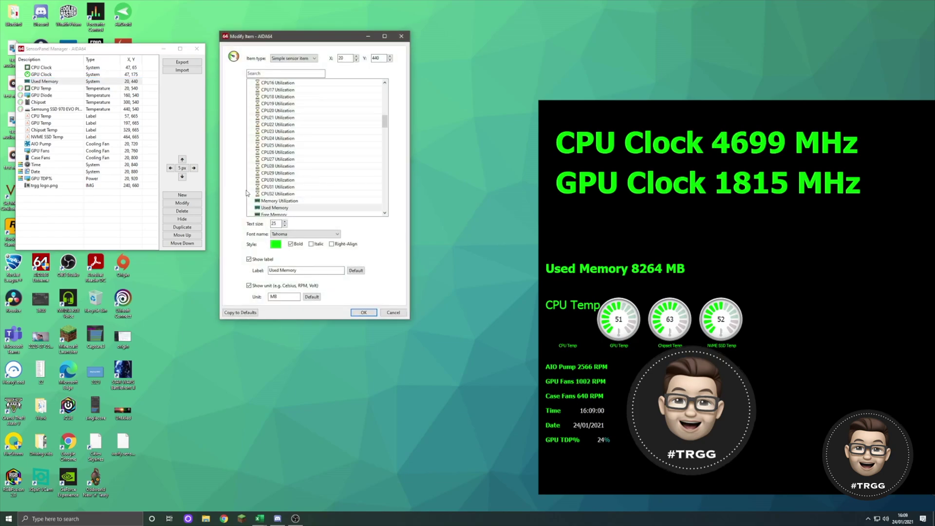
double_click(274, 224)
text(60)
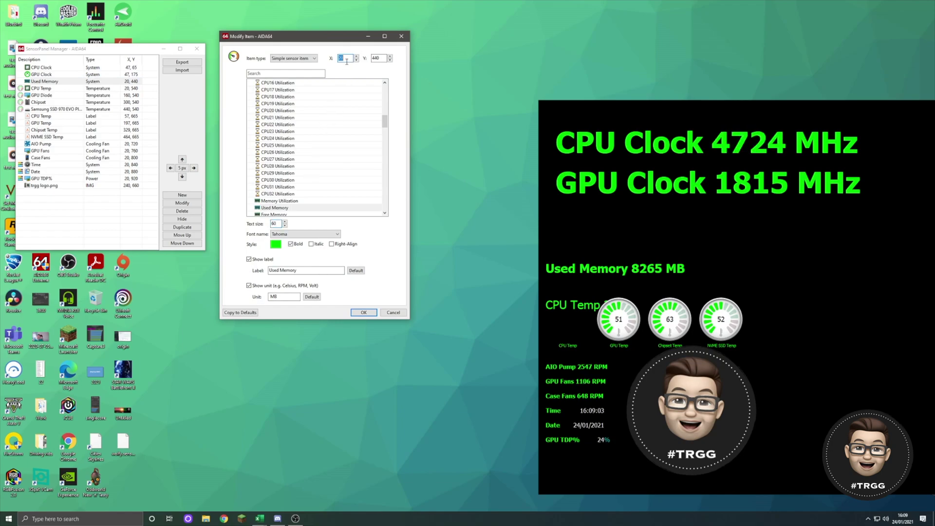
key(BackSpace)
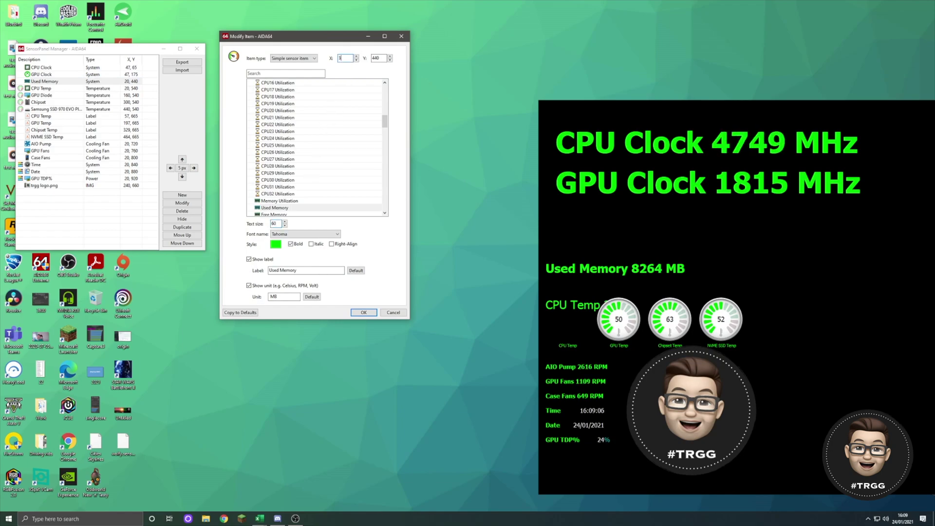
key(BackSpace)
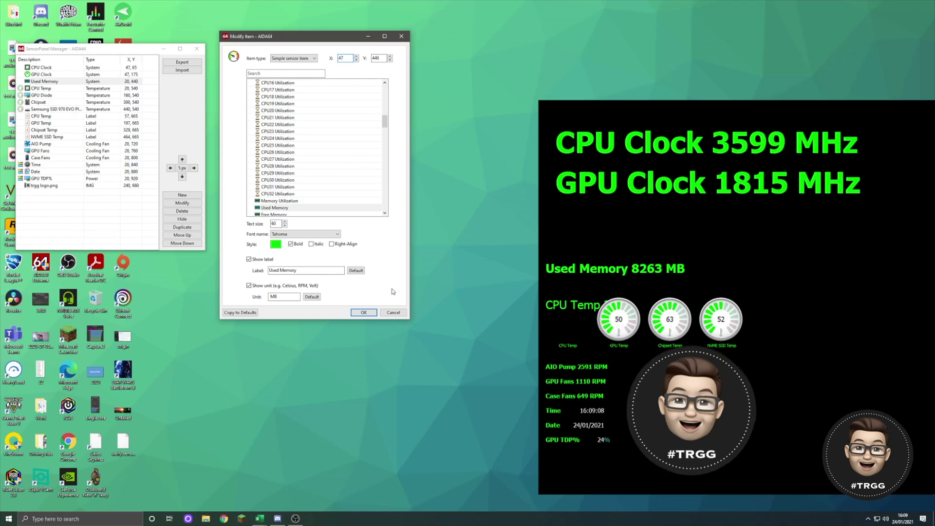
click(364, 312)
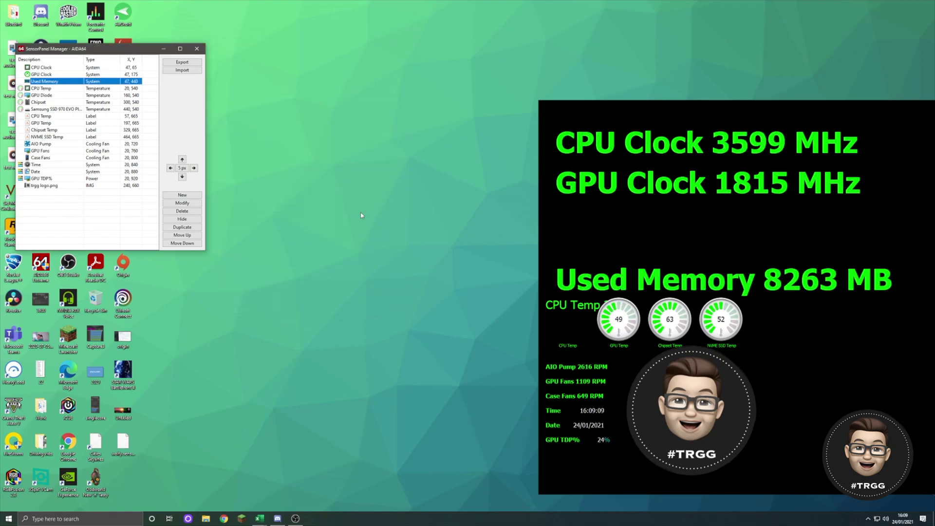
Step: Nudge Used Memory up in 10 px steps to 47, 285, and apply CPU Temp at size 60
click(182, 168)
click(182, 160)
click(182, 160)
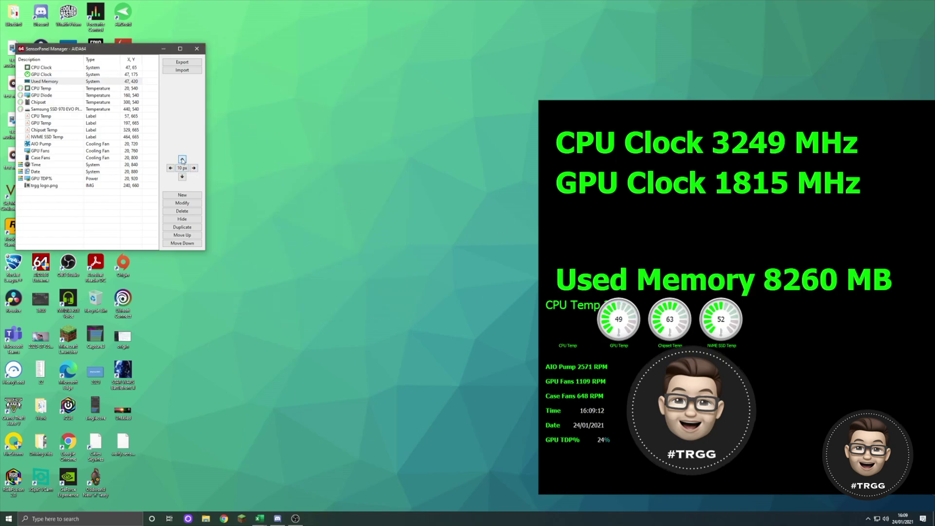
click(182, 159)
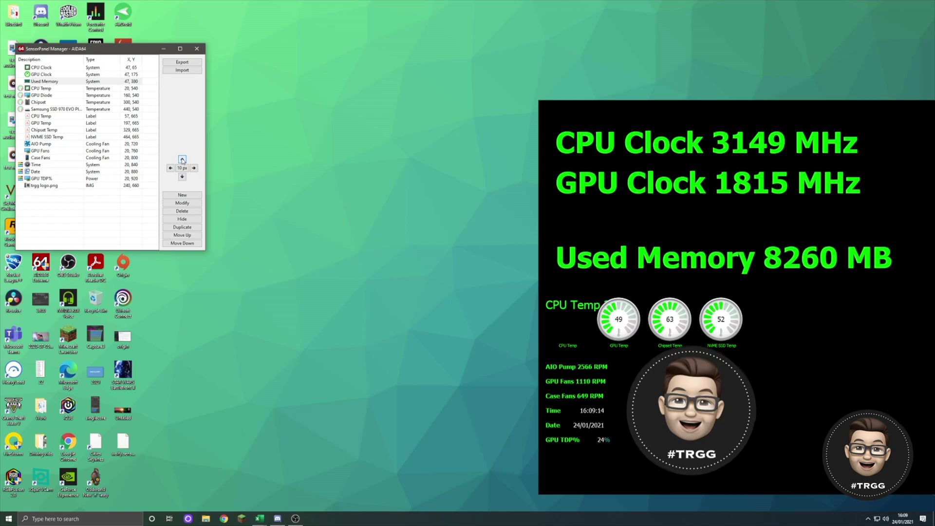
click(182, 160)
click(182, 160)
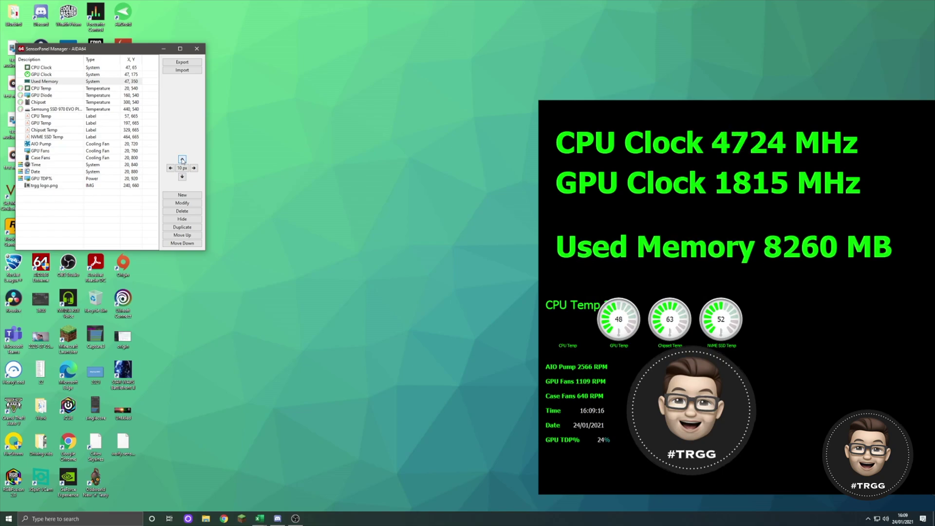
click(182, 160)
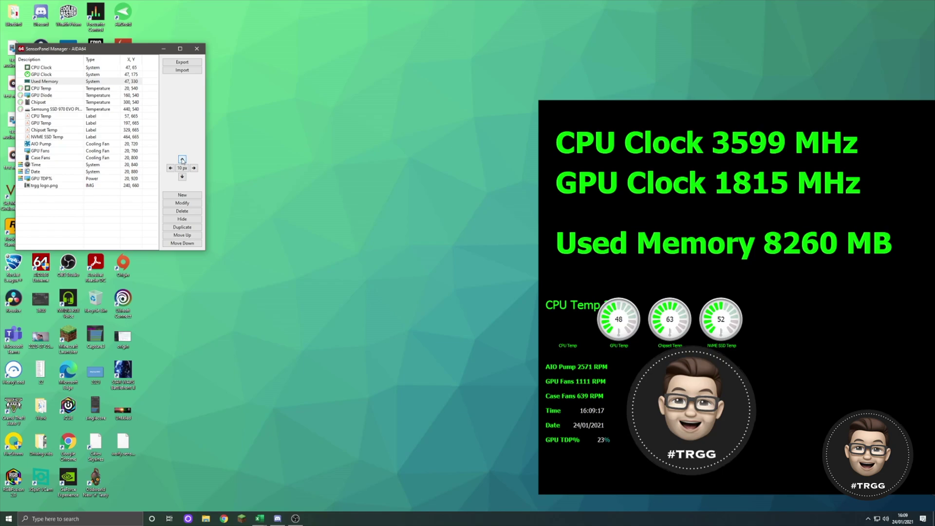
click(182, 160)
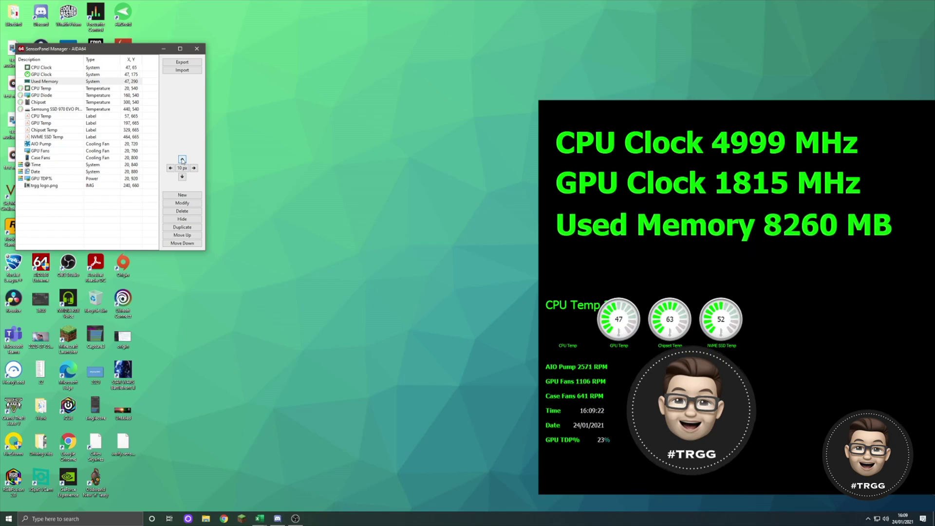
click(182, 160)
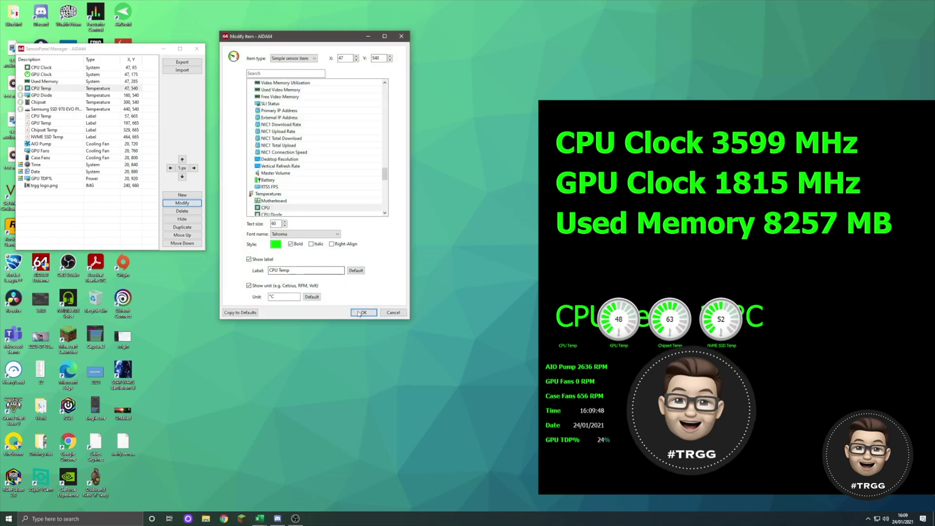
click(363, 313)
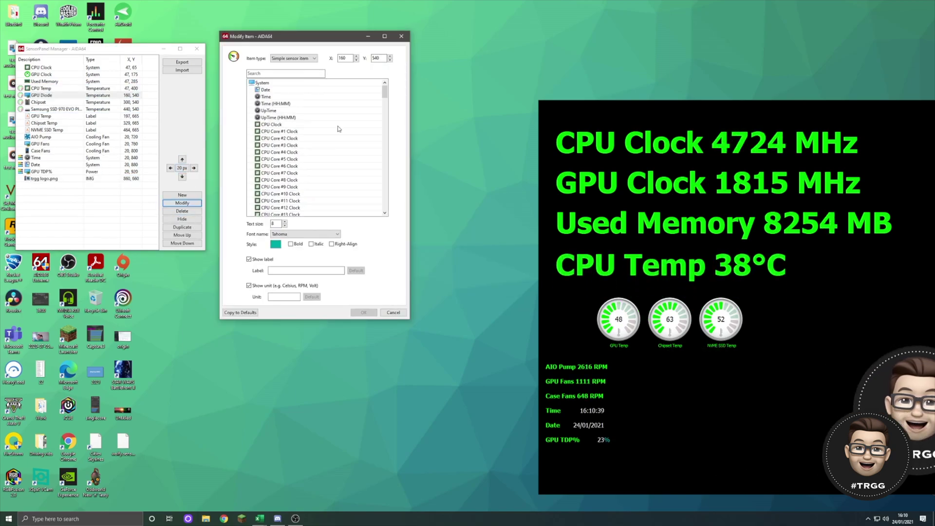
Step: Delete the NVME SSD Temp label and stack AIO Pump and GPU Fans as large readouts
scroll(311, 146, down, 5)
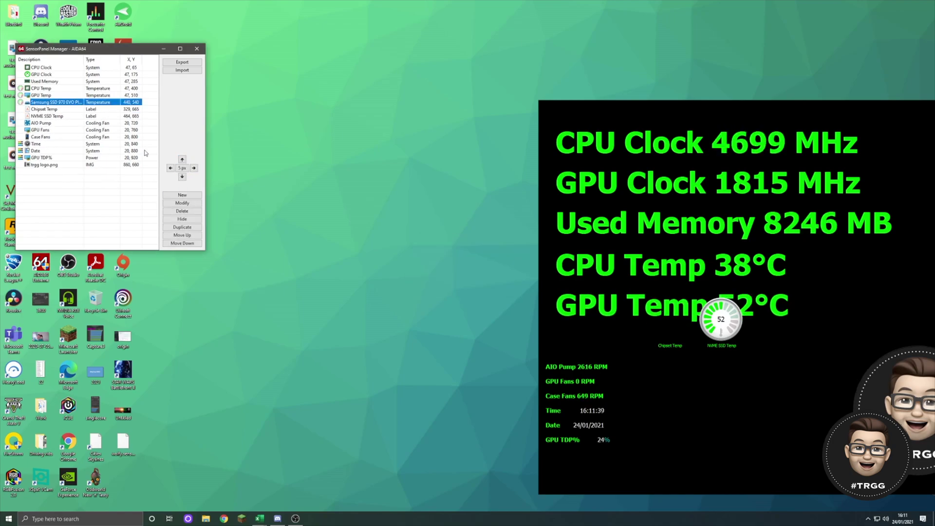
click(190, 210)
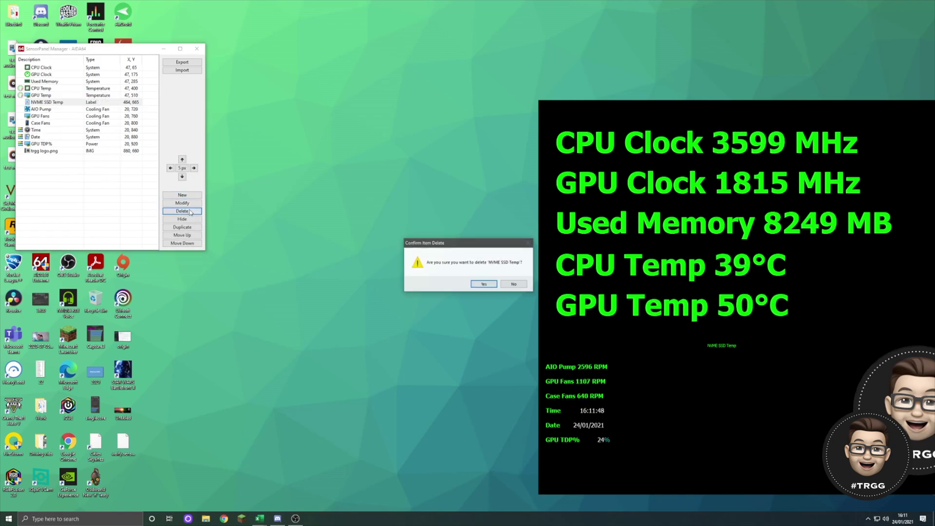
click(182, 159)
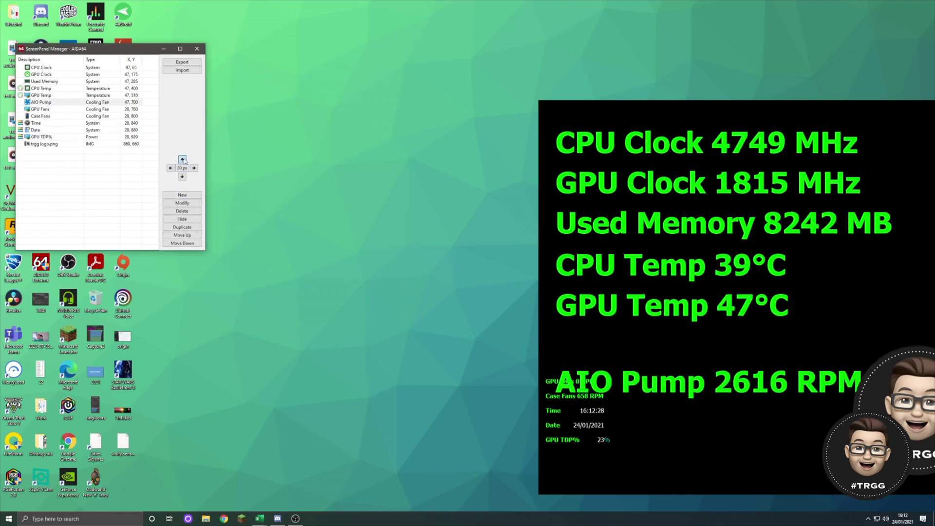
click(182, 160)
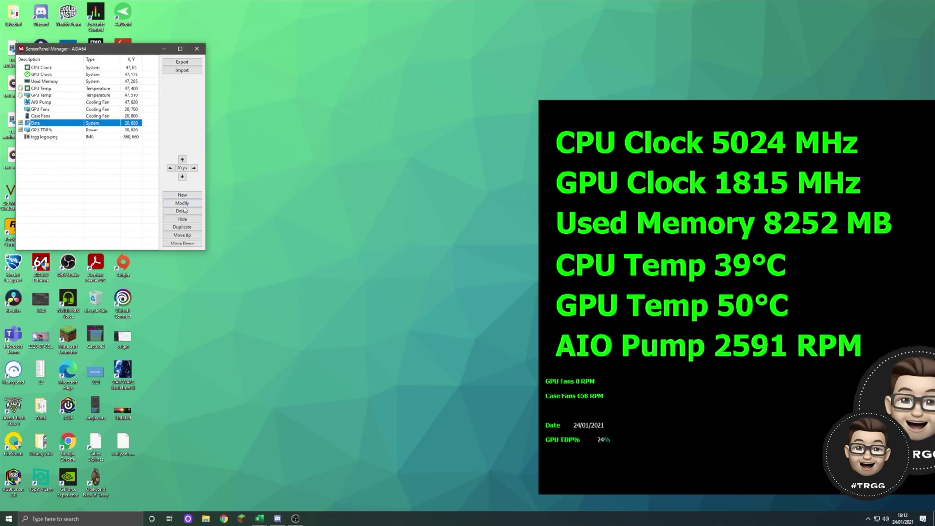
click(183, 202)
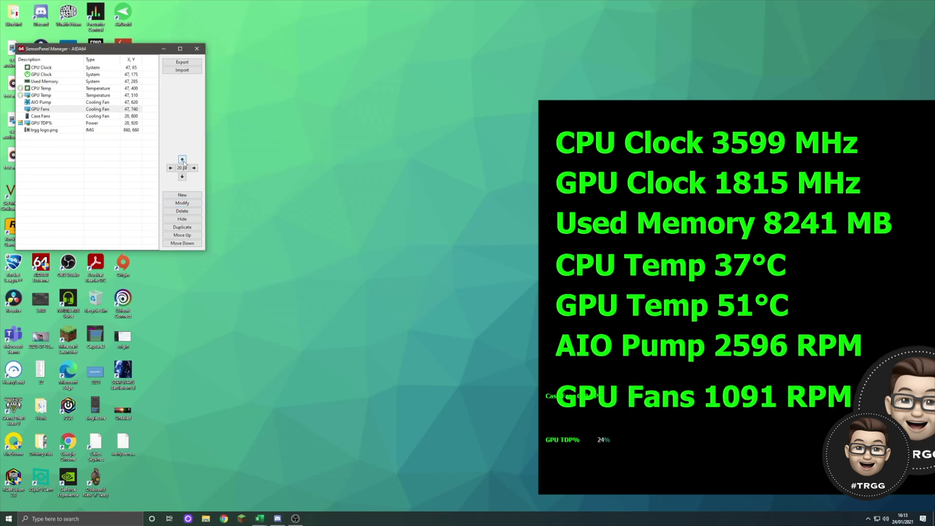
Step: Make GPU TDP% large at 47, 920 with a bold percent unit, then open CPU temperature's settings
click(363, 312)
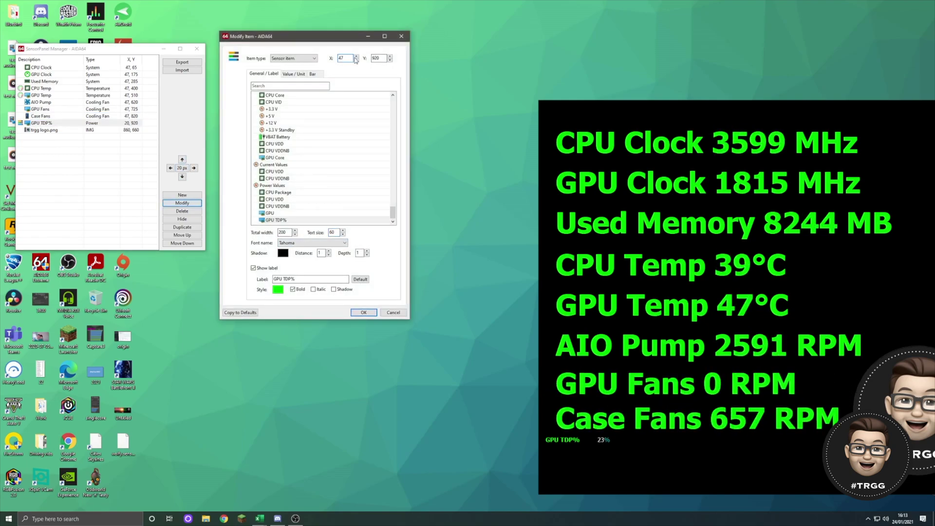
click(363, 312)
click(182, 202)
click(293, 73)
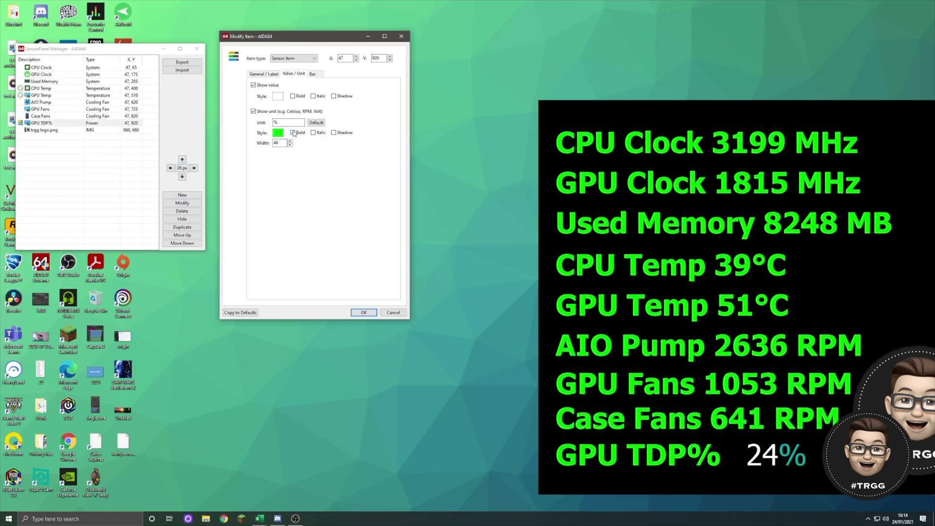
click(292, 132)
click(363, 312)
click(41, 88)
click(183, 203)
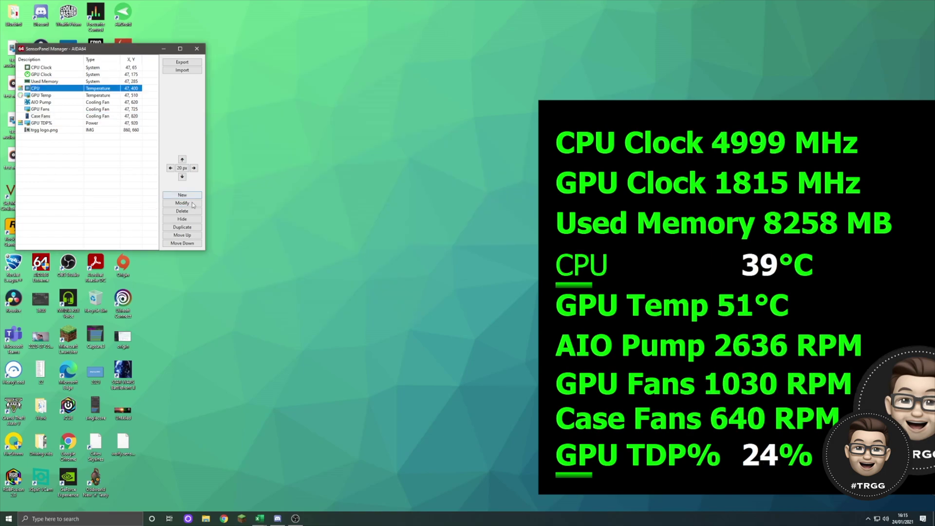
click(182, 203)
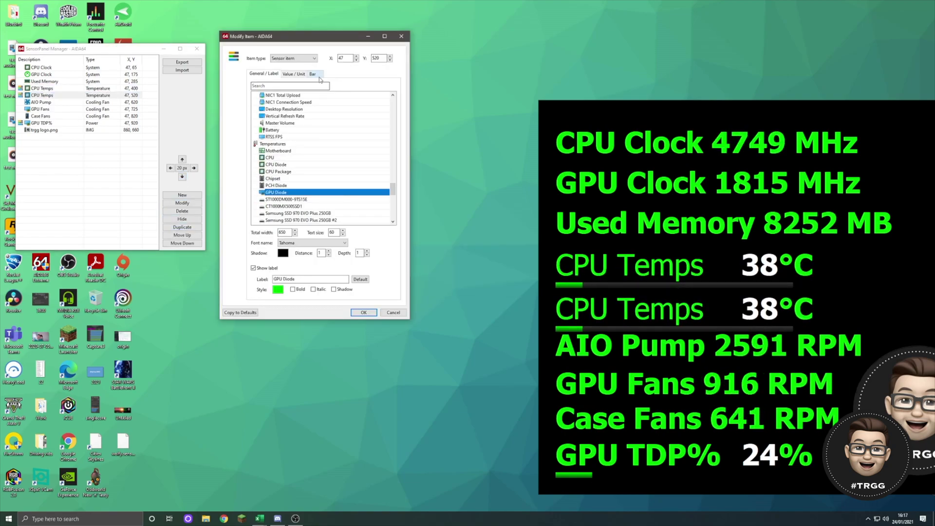
Step: Show thin bars on the CPU Temps and GPU Temps readouts, then begin a new panel item
click(314, 75)
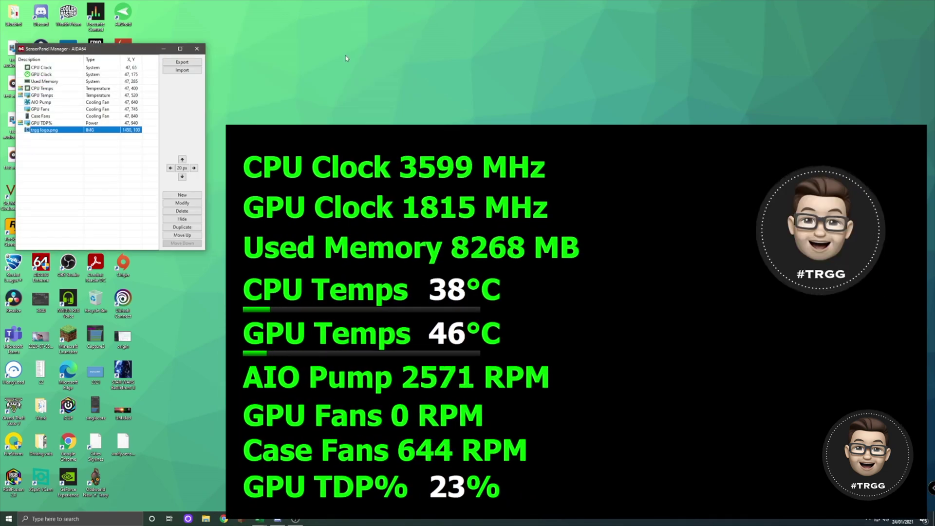
click(182, 195)
Step: Move the SensorPanel window off the main screen onto the external display
scroll(79, 301, down, 5)
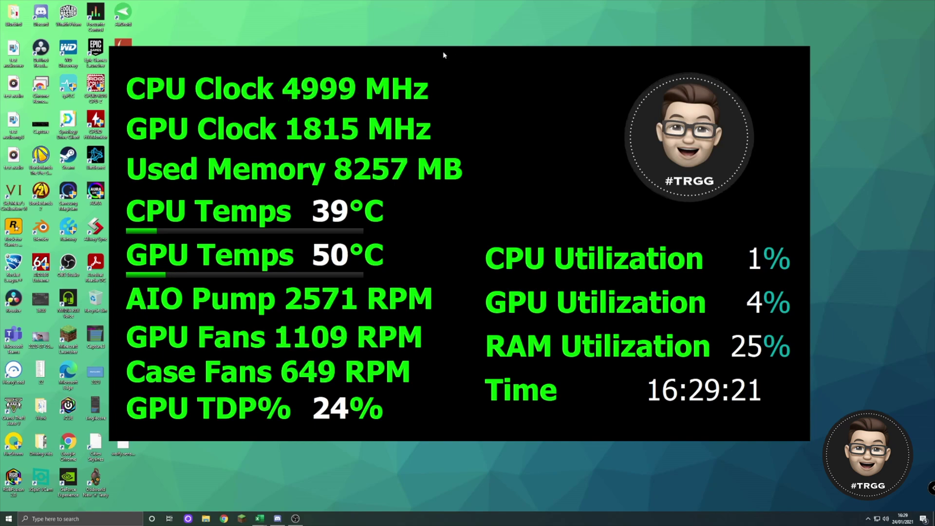
drag(467, 55, 934, 63)
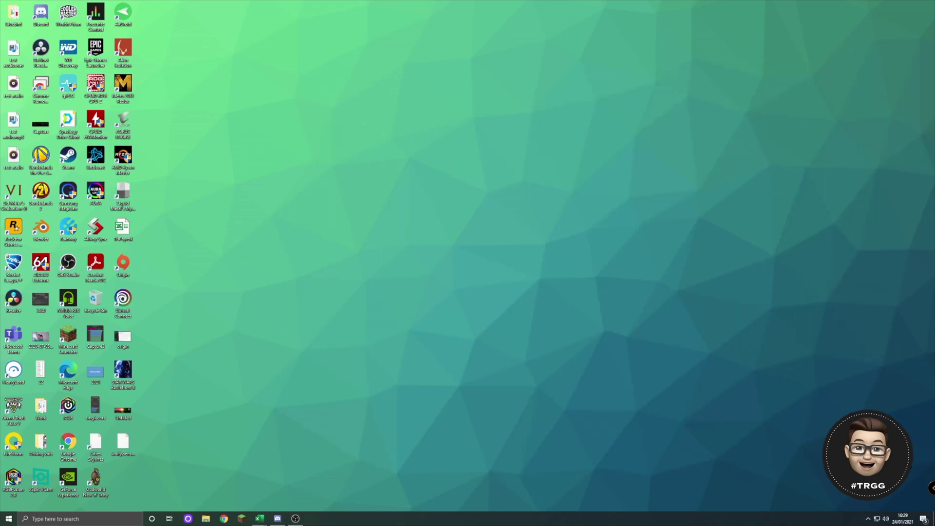